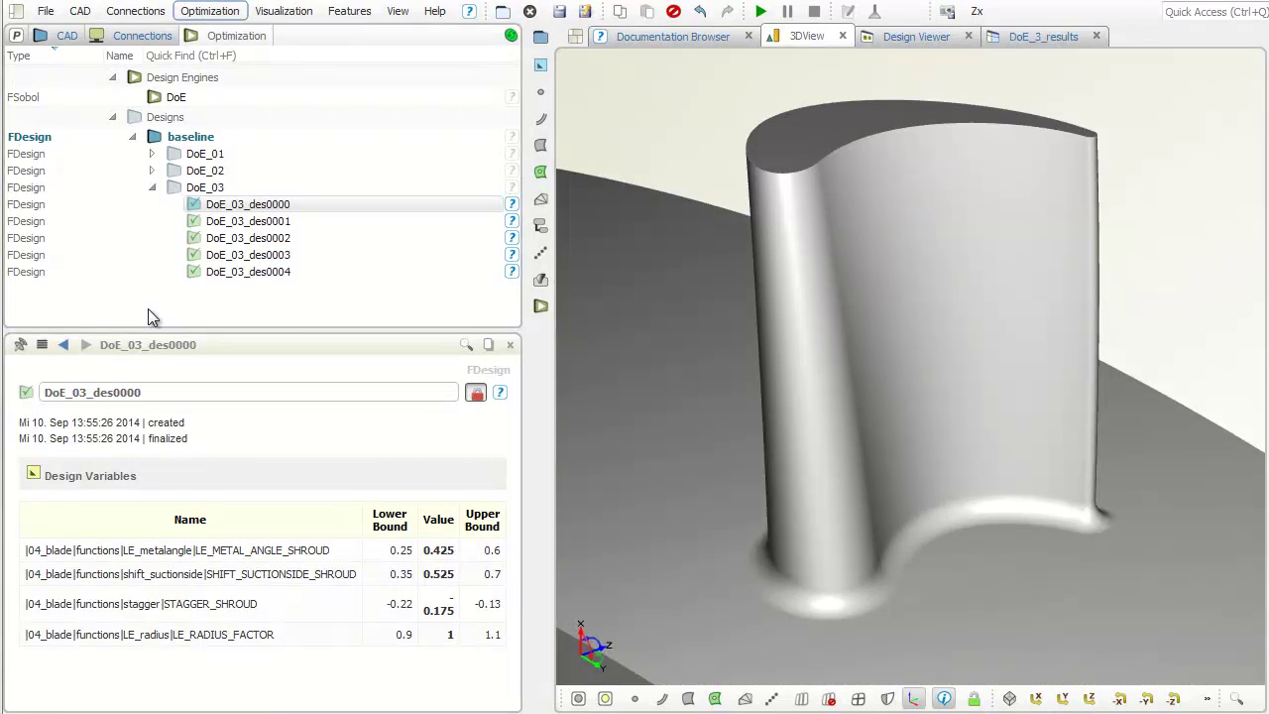
- Load design variants DoE_03_des0000 through DoE_03_des0004 in turn, ending on DoE_03_des0004
double_click(194, 208)
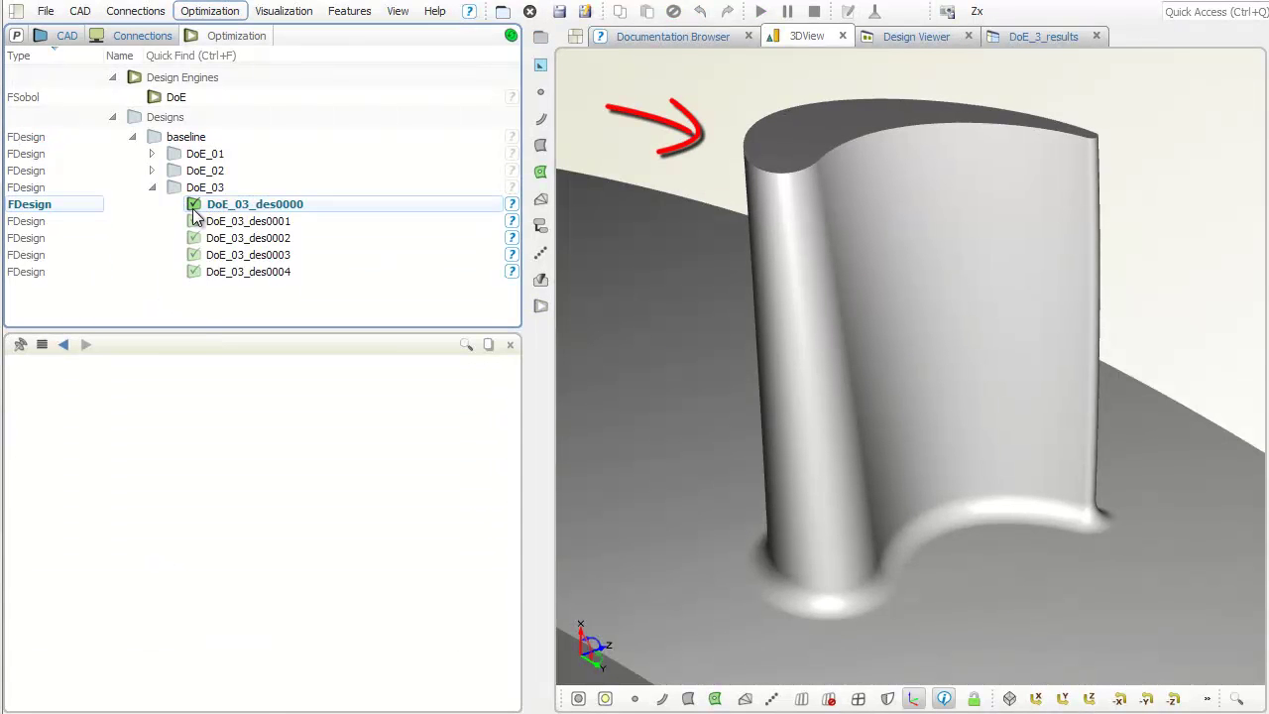
ctrl+double_click(199, 220)
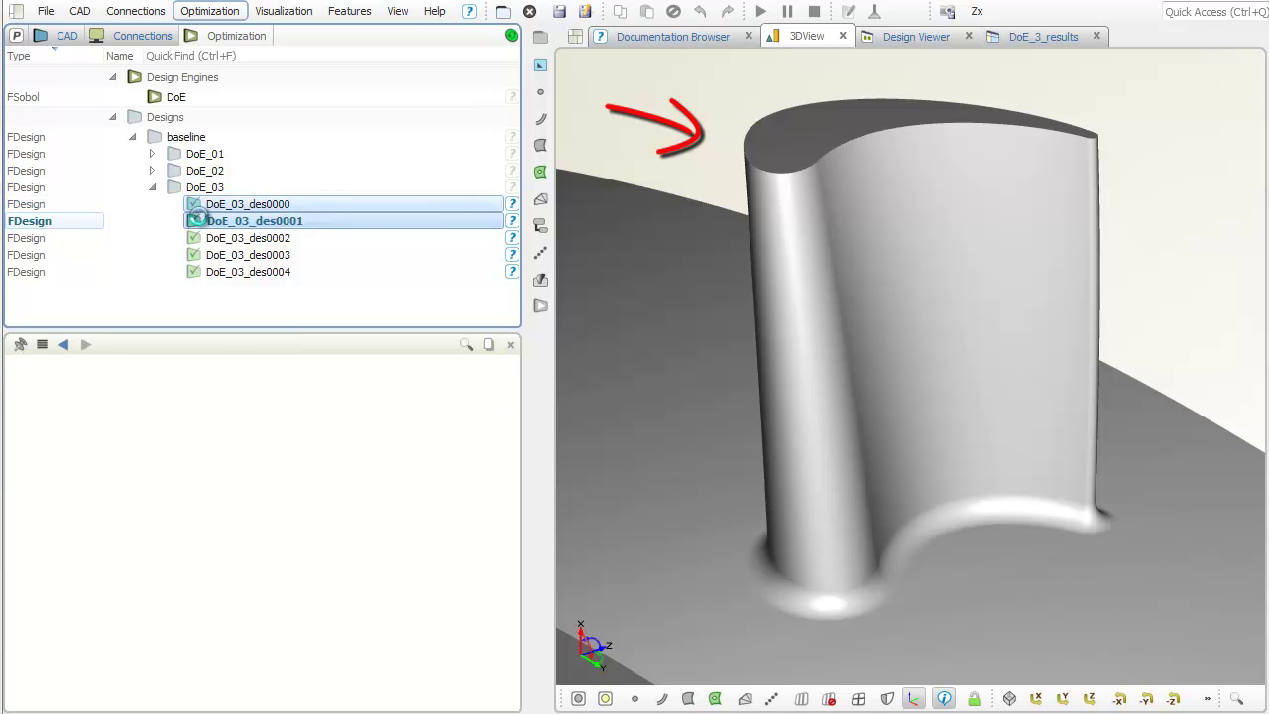
ctrl+double_click(194, 238)
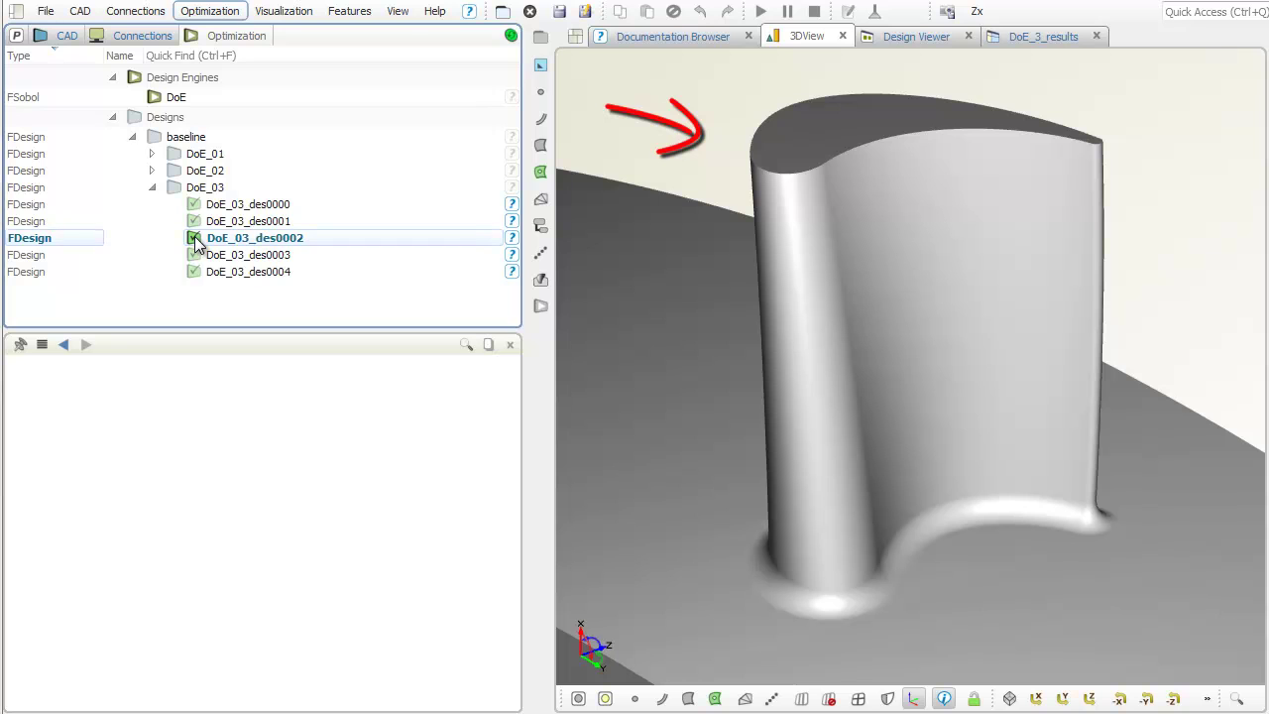
double_click(195, 254)
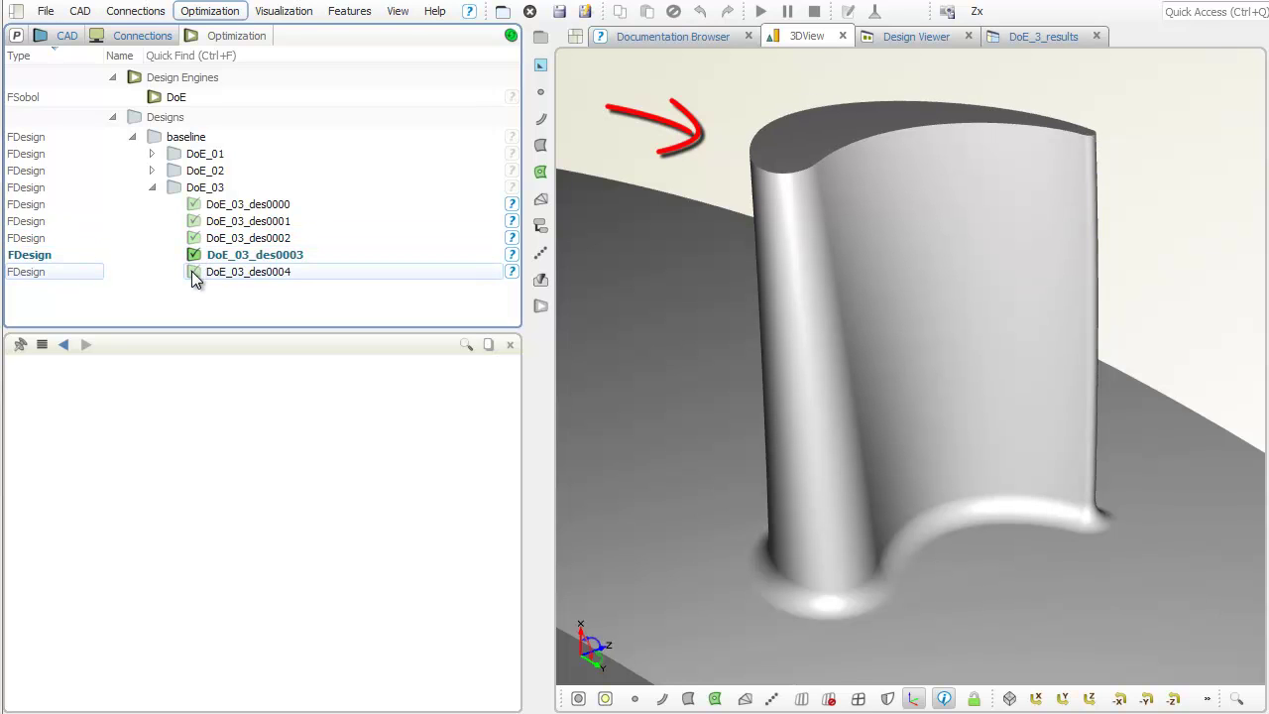
double_click(194, 271)
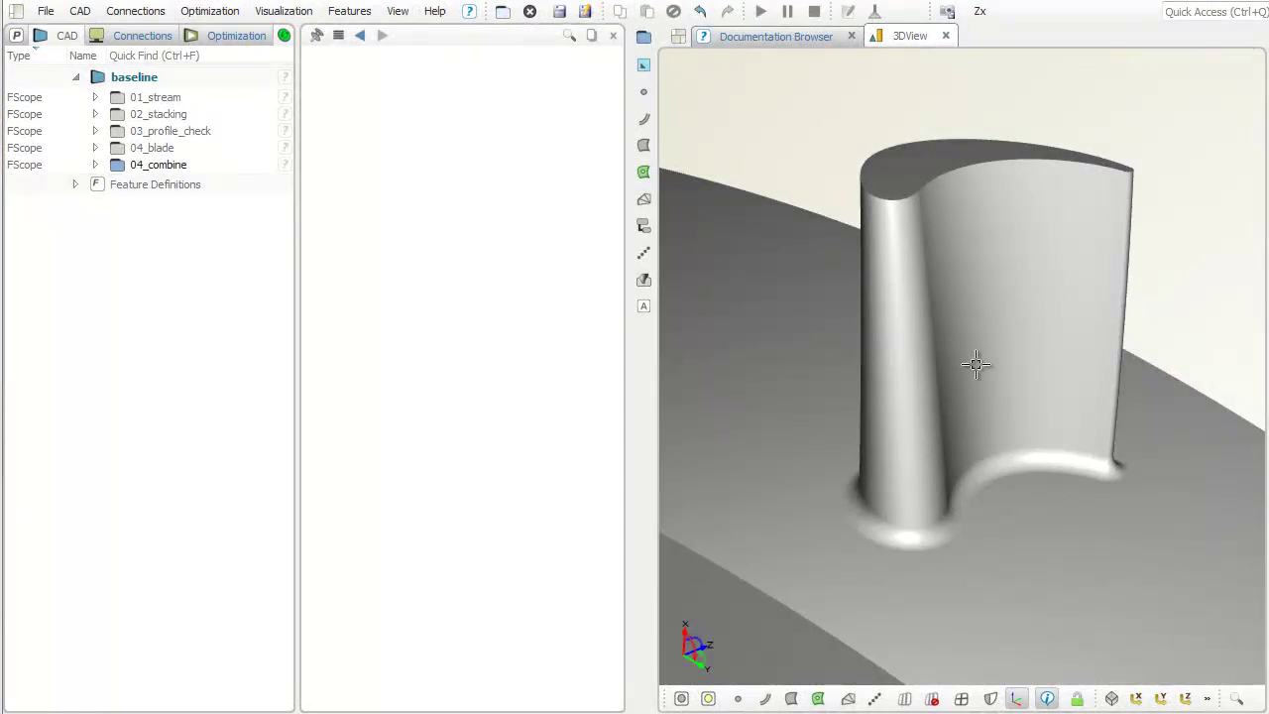
- Orbit around the blade, then snap the view to the Z-X plane for a side-on look
drag(971, 360, 993, 355)
drag(921, 445, 802, 419)
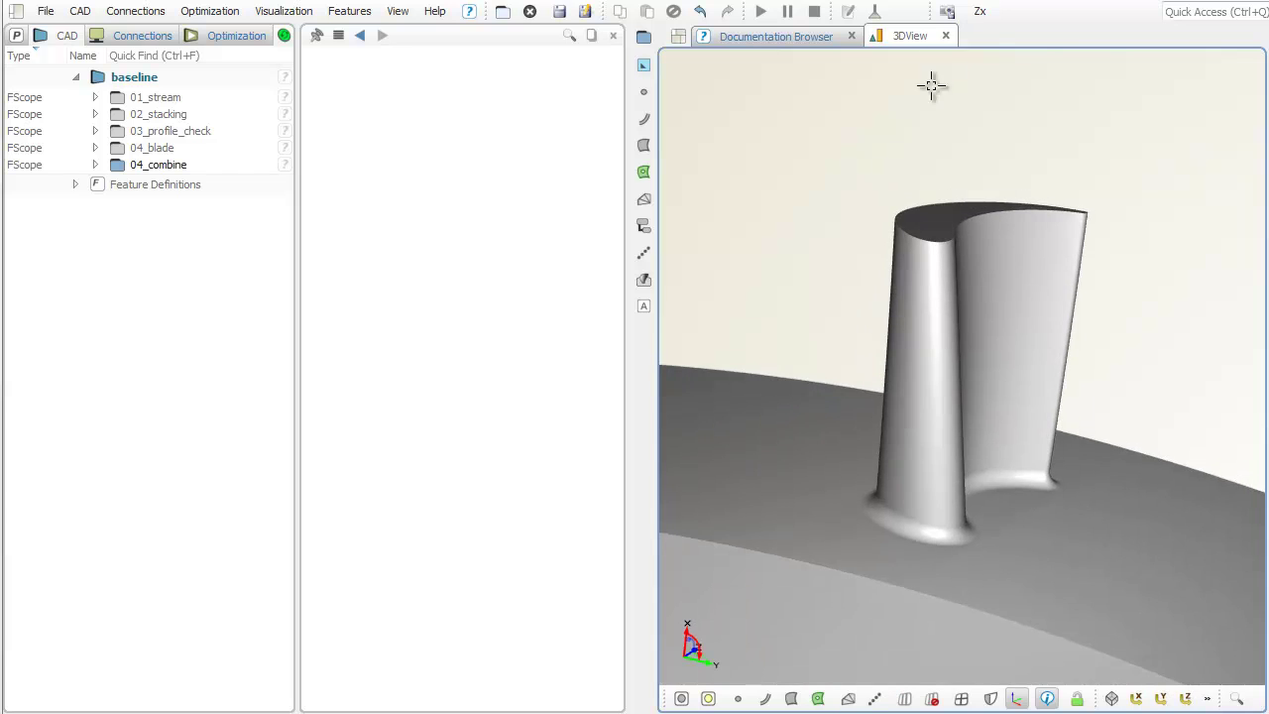
click(981, 13)
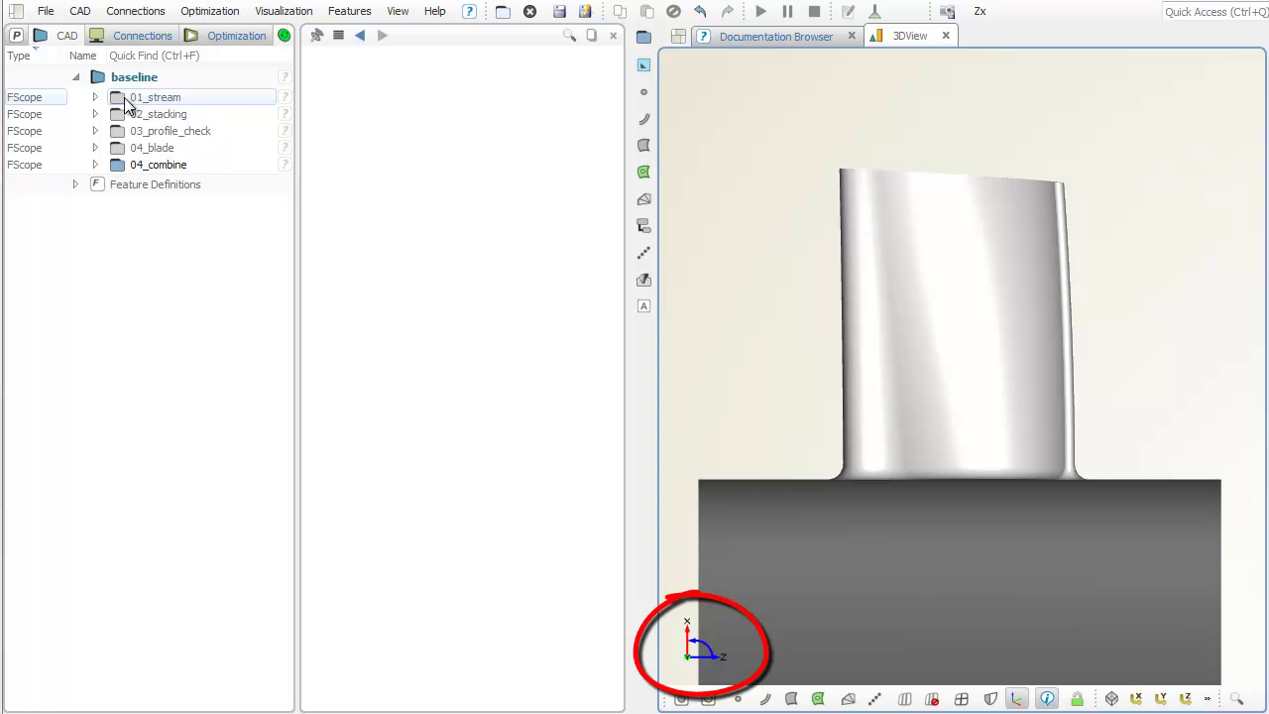
- Show the 01_stream curves with shaded surfaces hidden, and inspect the hub and shroud curves
click(120, 98)
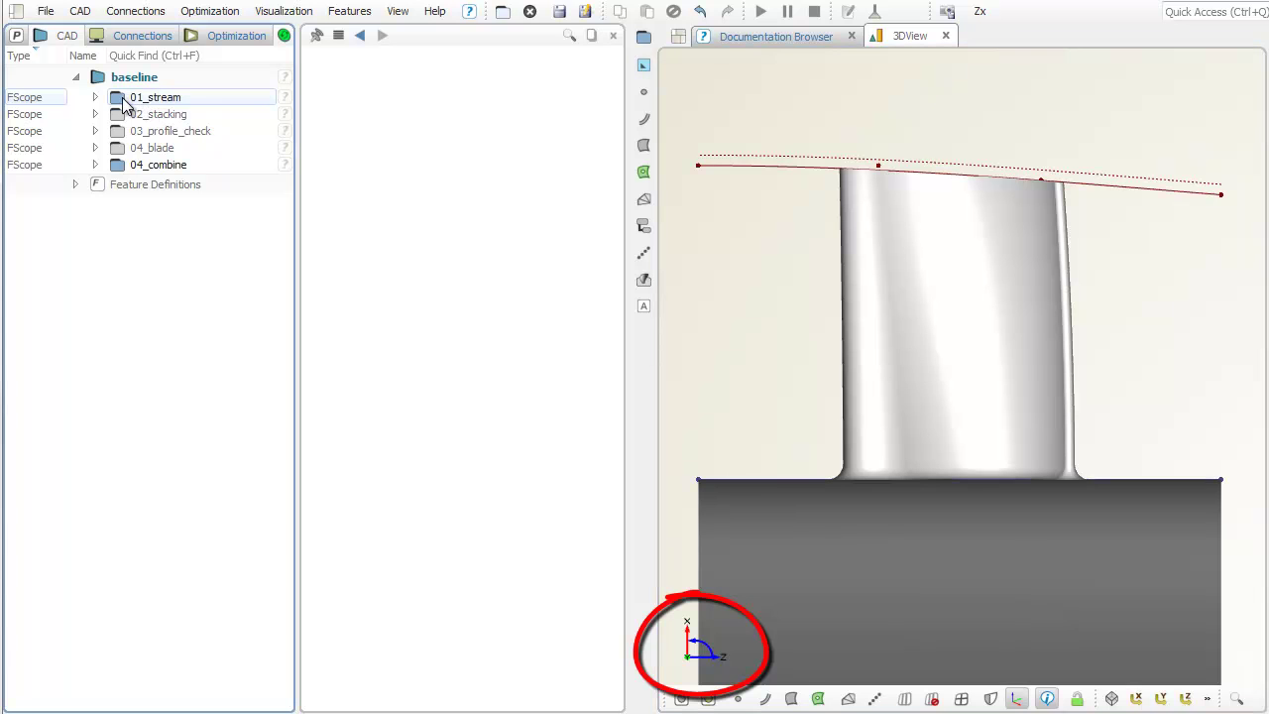
click(818, 699)
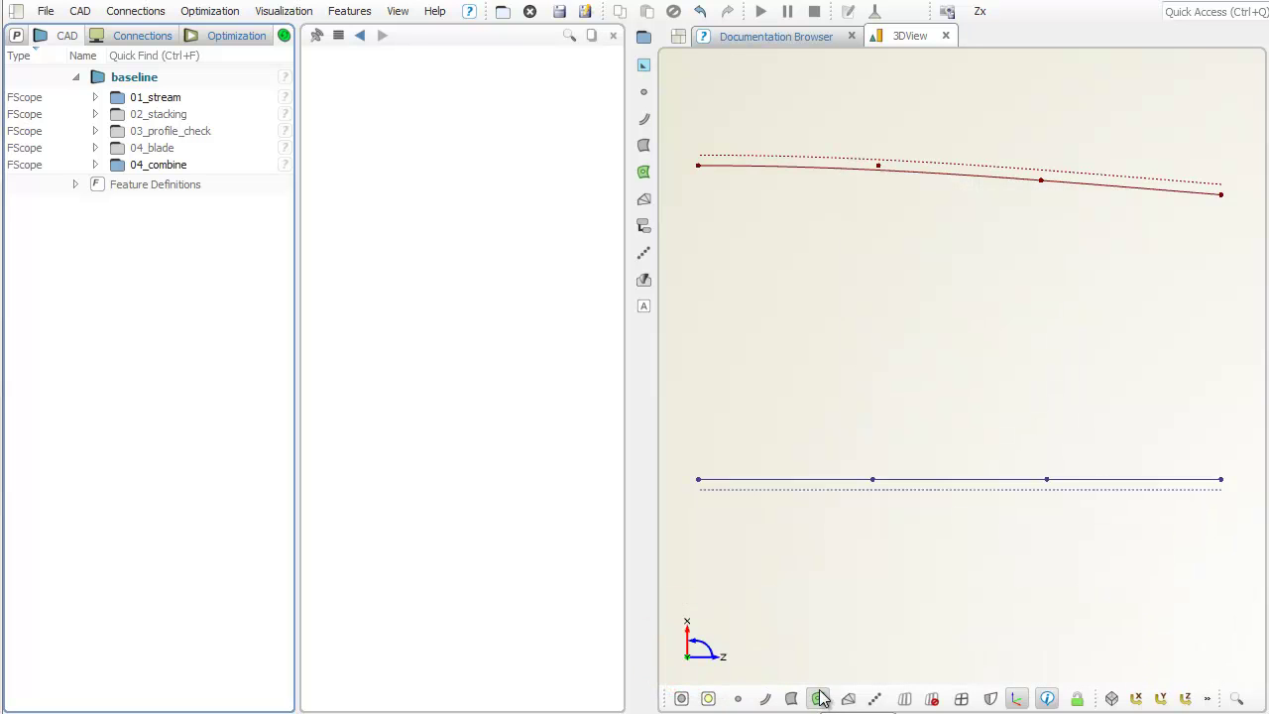
click(96, 98)
click(164, 115)
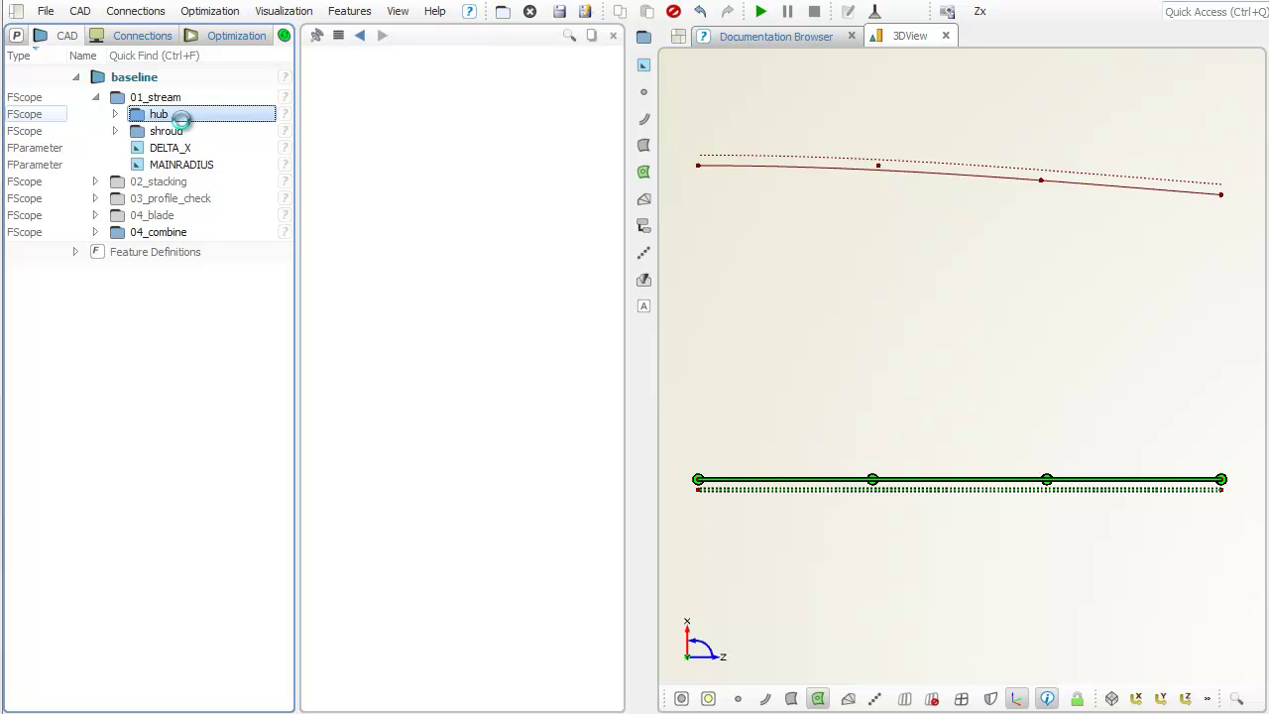
click(218, 132)
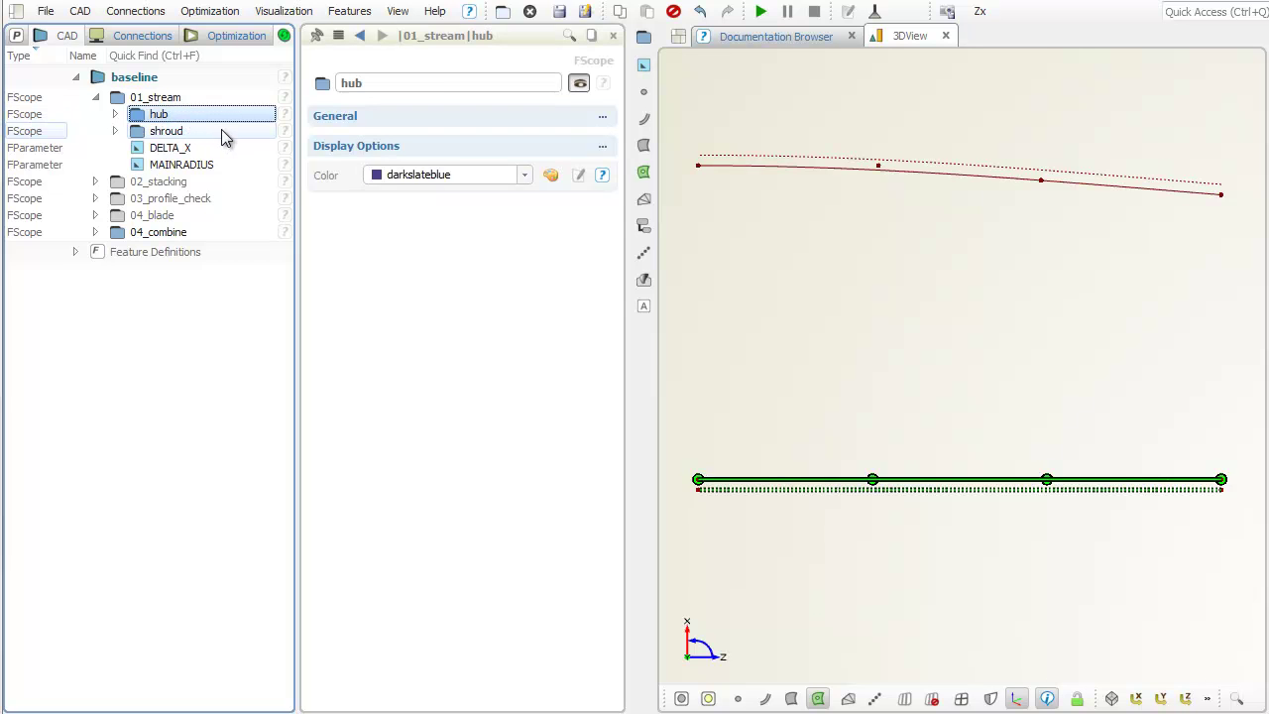
- Review shroud points p1, p2 and p3 (X = RADIUS*0.995, Z = RADIUS/36), then collapse 01_stream
click(115, 131)
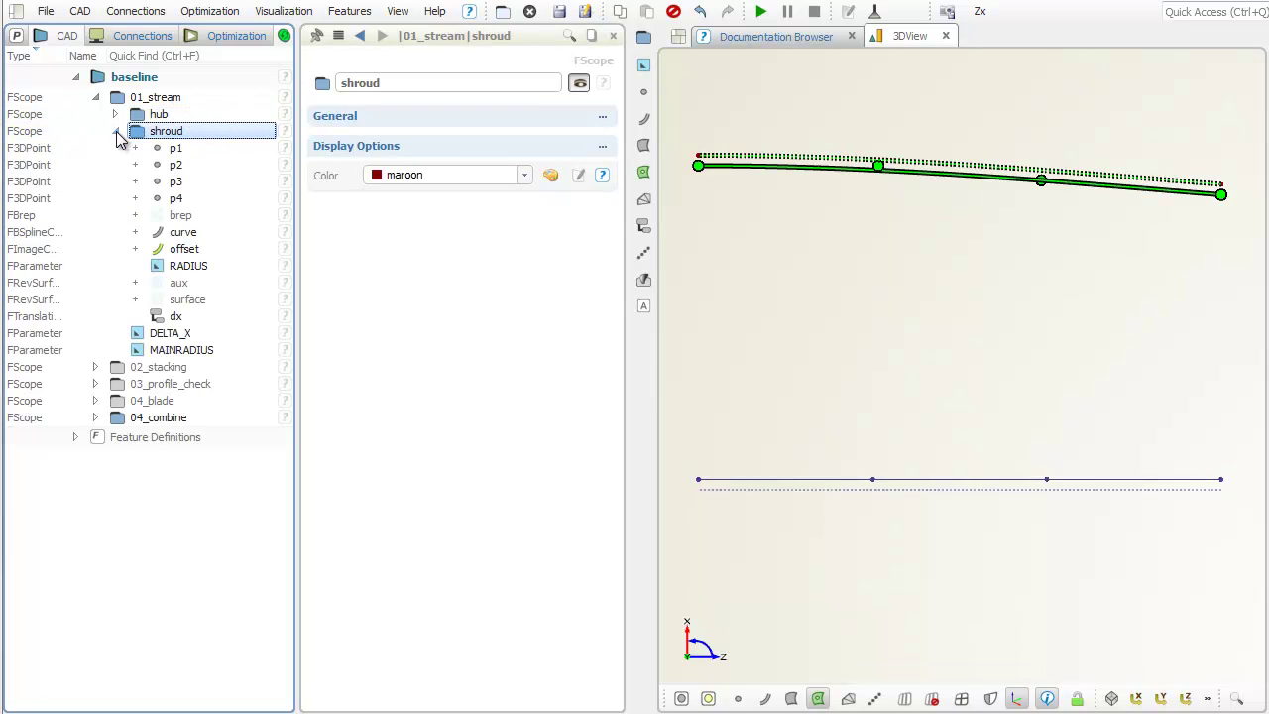
click(204, 148)
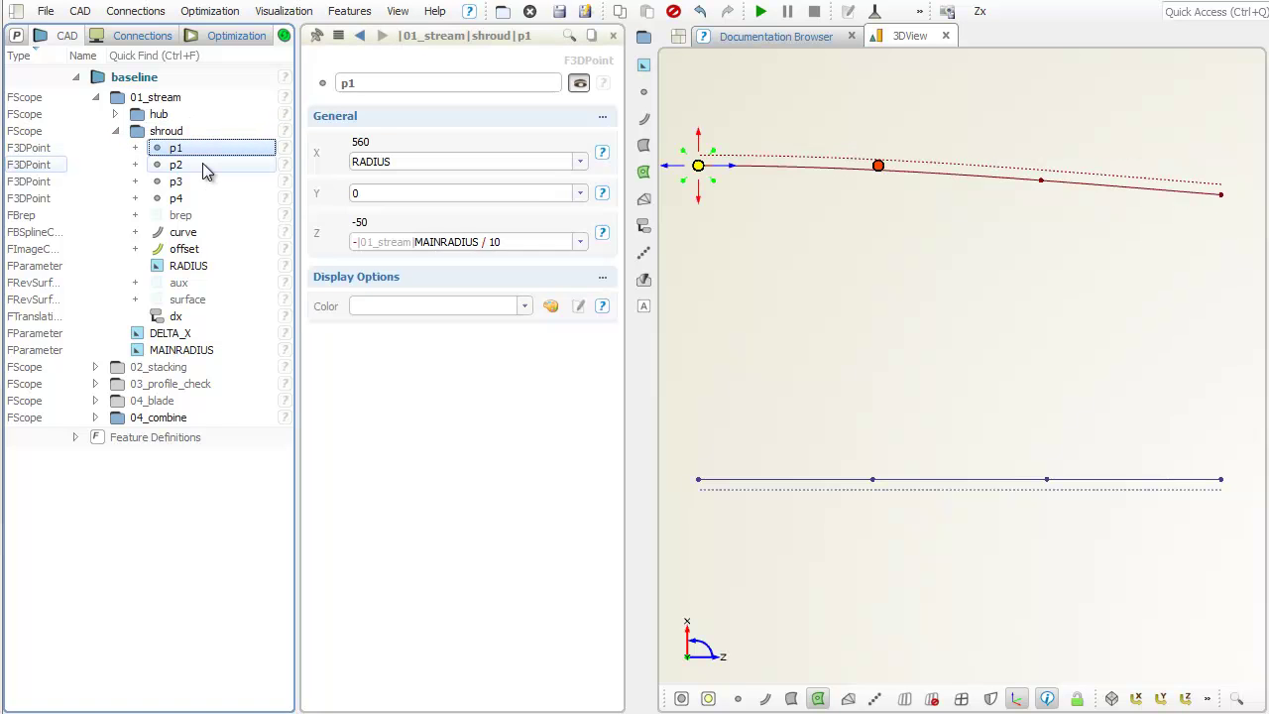
click(205, 166)
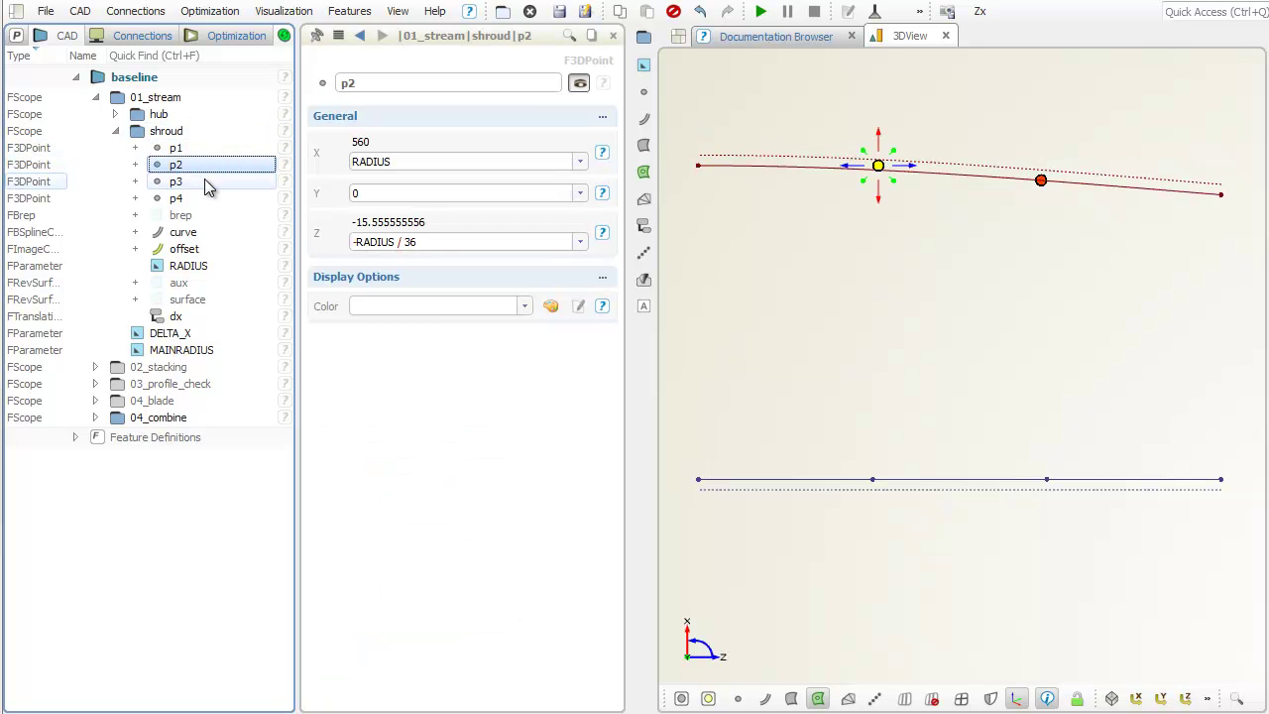
click(206, 184)
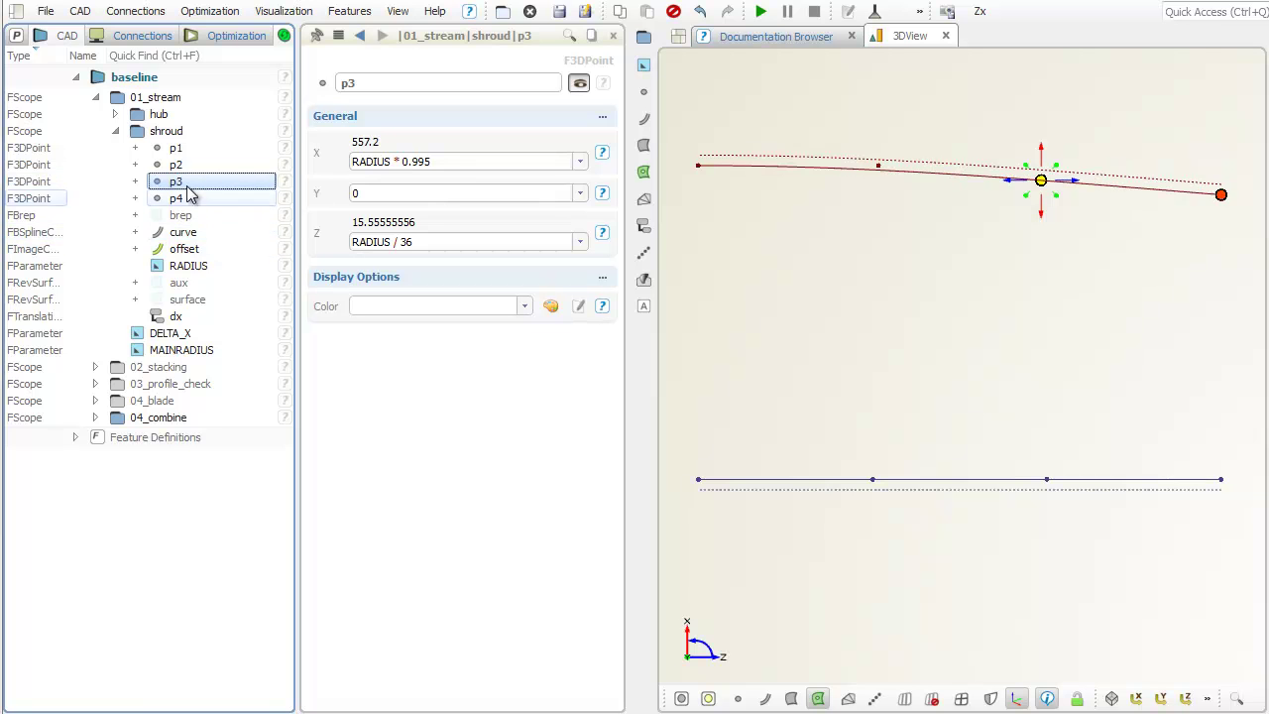
click(117, 130)
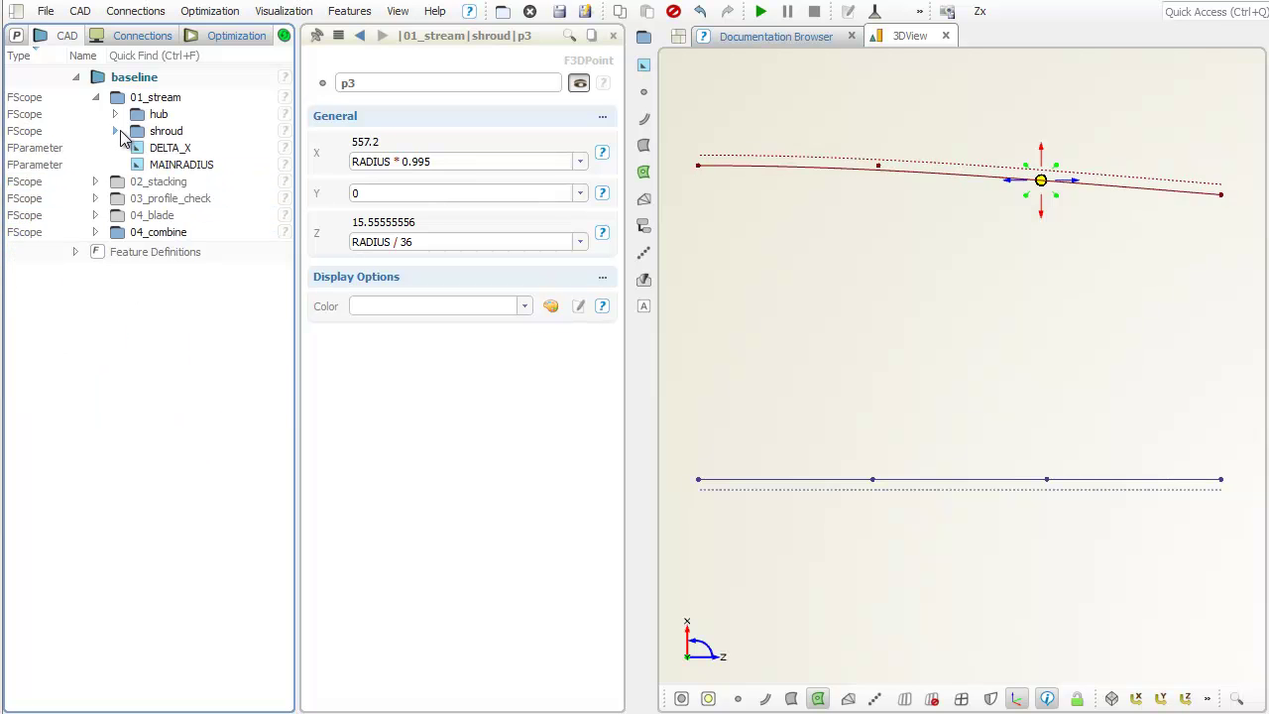
click(96, 97)
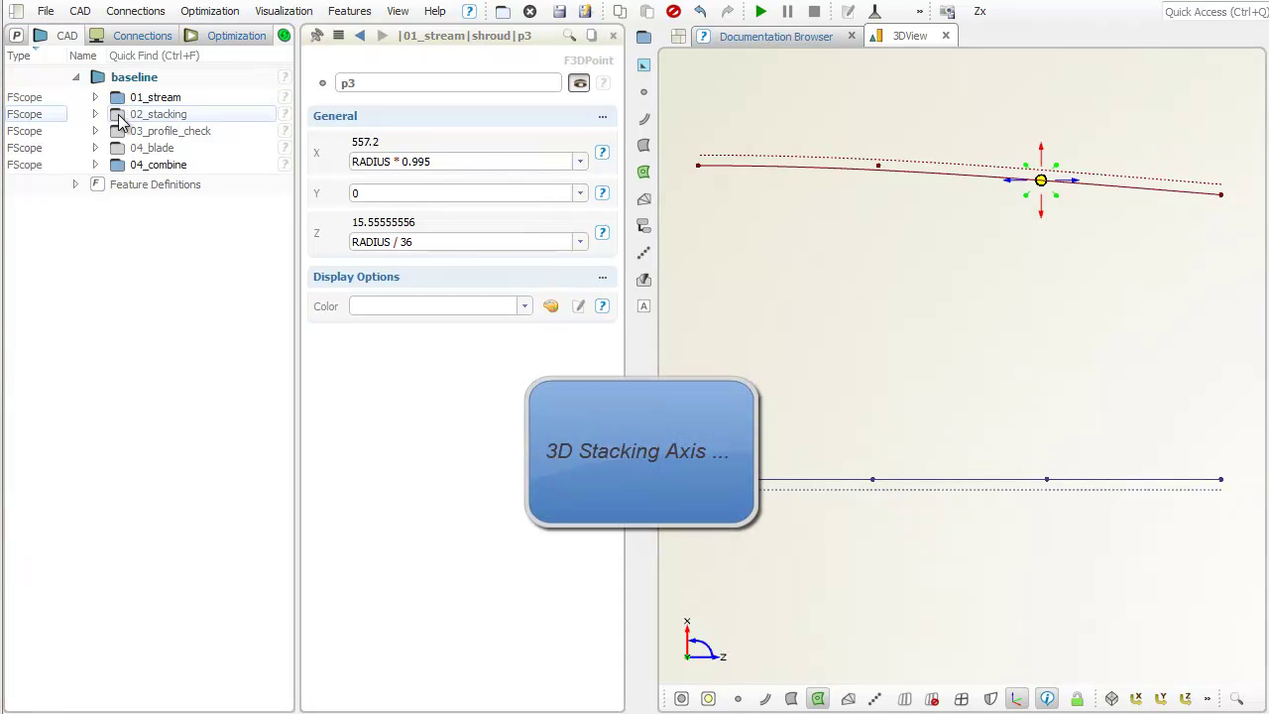
- Inspect the 02_stacking axis running from 00_hub to 01_shroud getPos(tp), then collapse the group
double_click(119, 117)
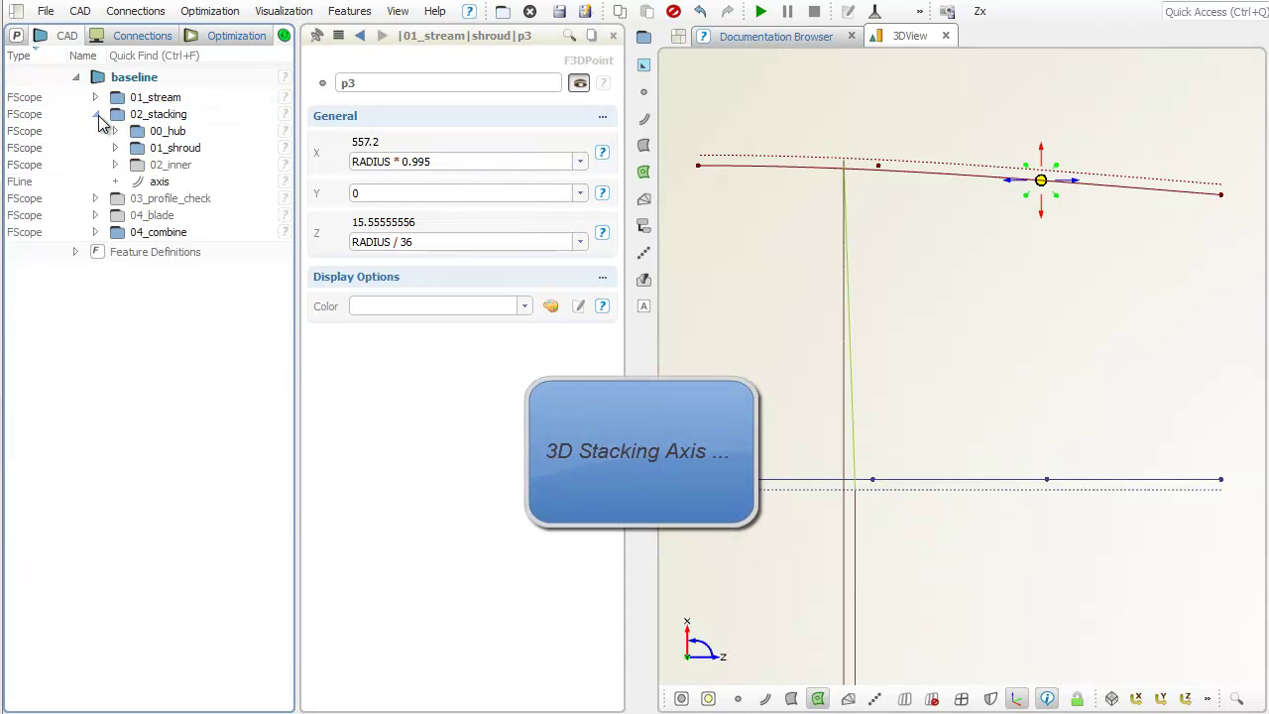
scroll(824, 260, down, 2)
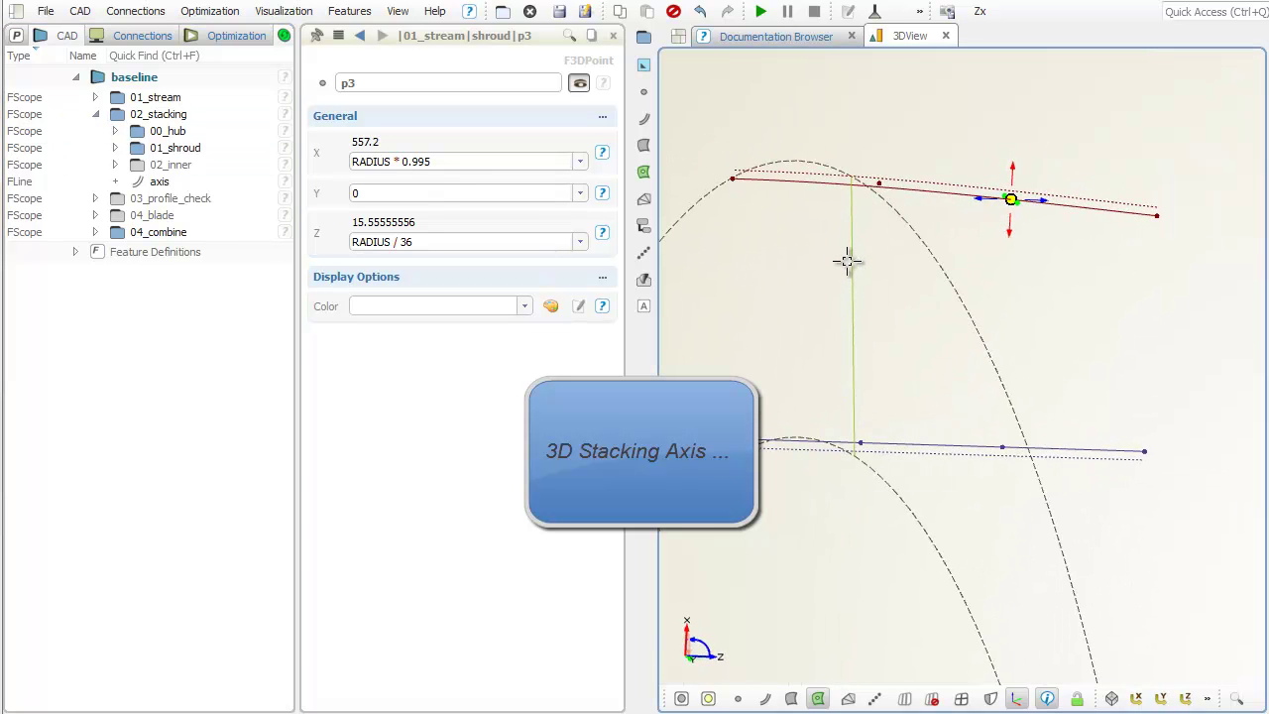
click(204, 183)
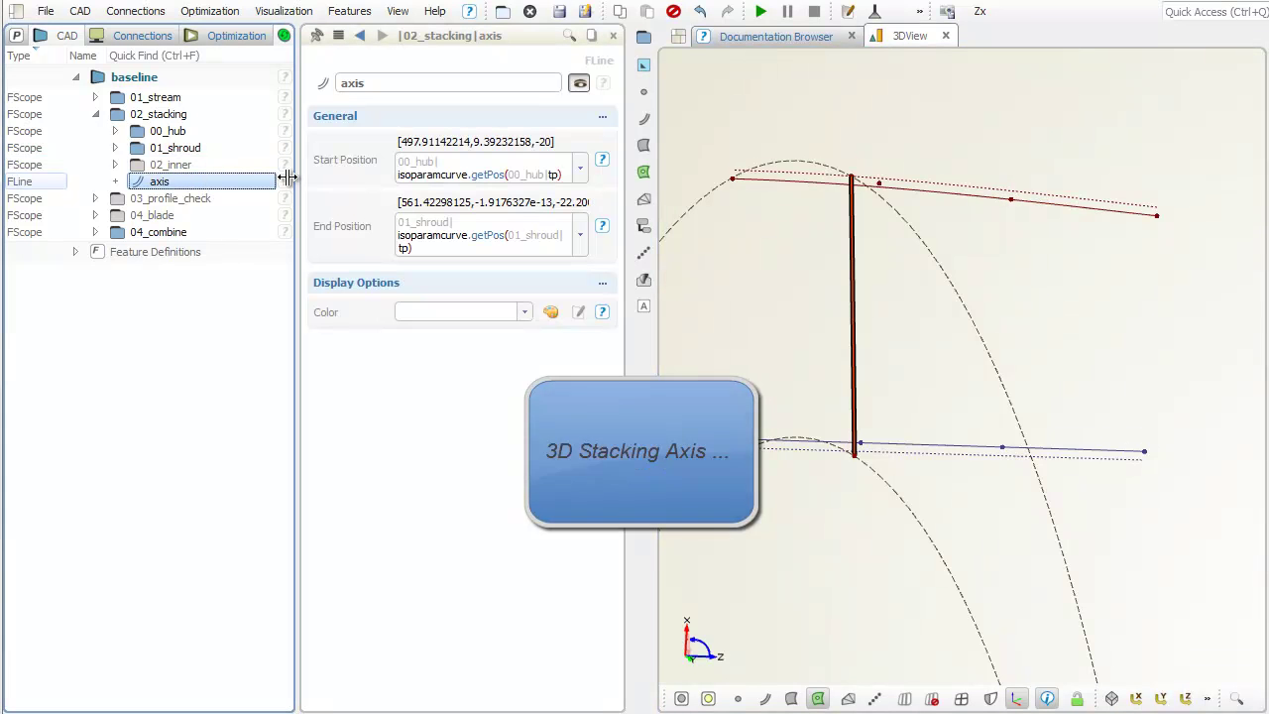
drag(634, 221, 700, 225)
click(619, 222)
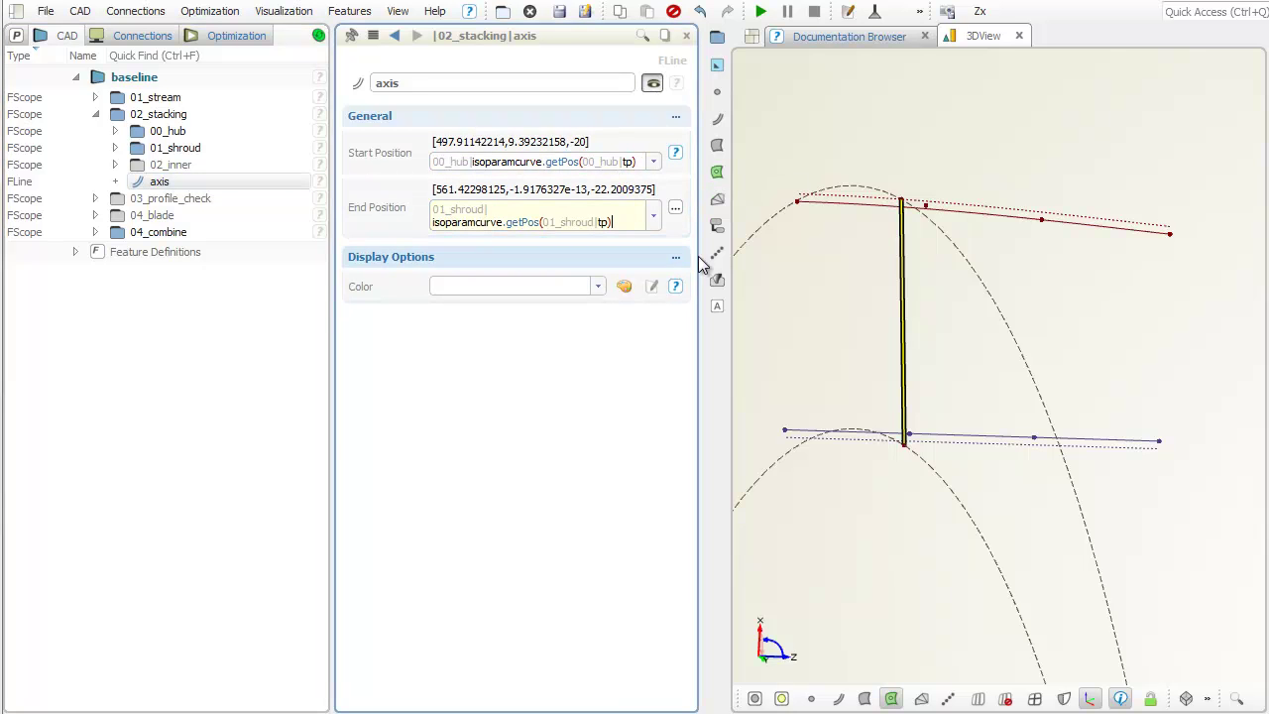
drag(906, 326, 997, 370)
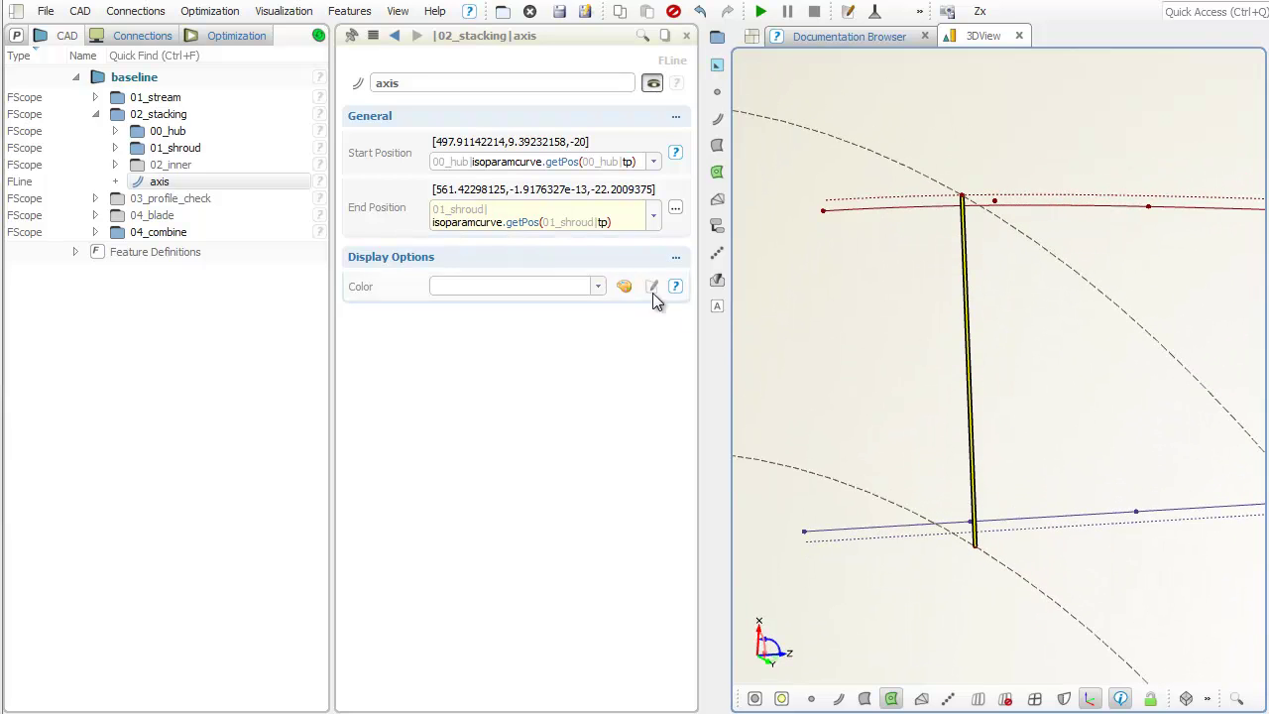
click(97, 114)
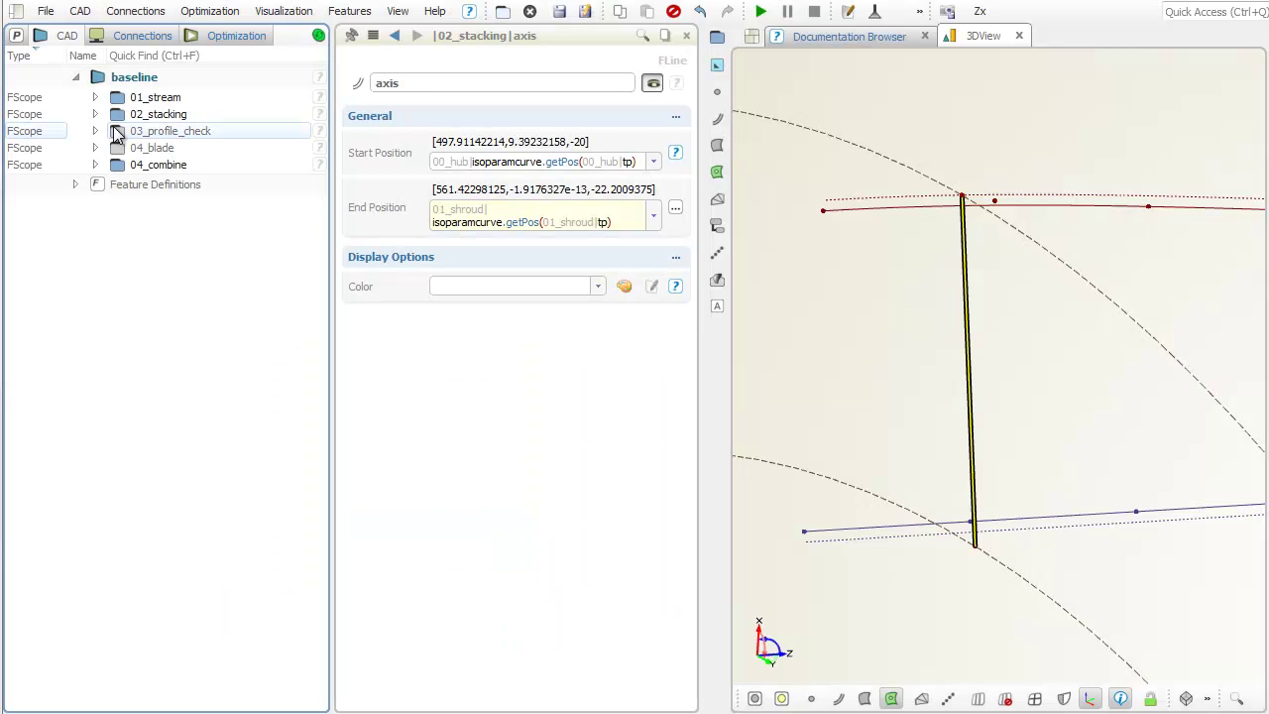
- Show the 03_profile_check profiles and open the turbineprofile definition behind R0's profile_mp_theta
click(96, 131)
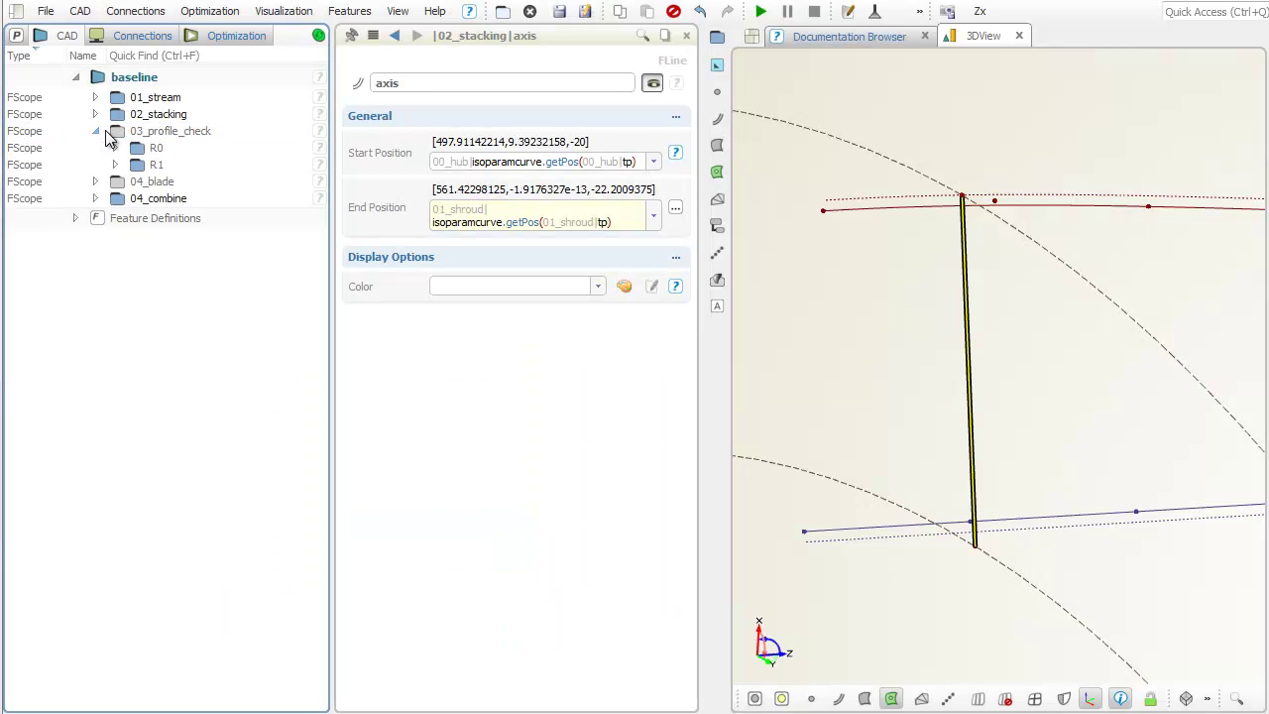
click(117, 135)
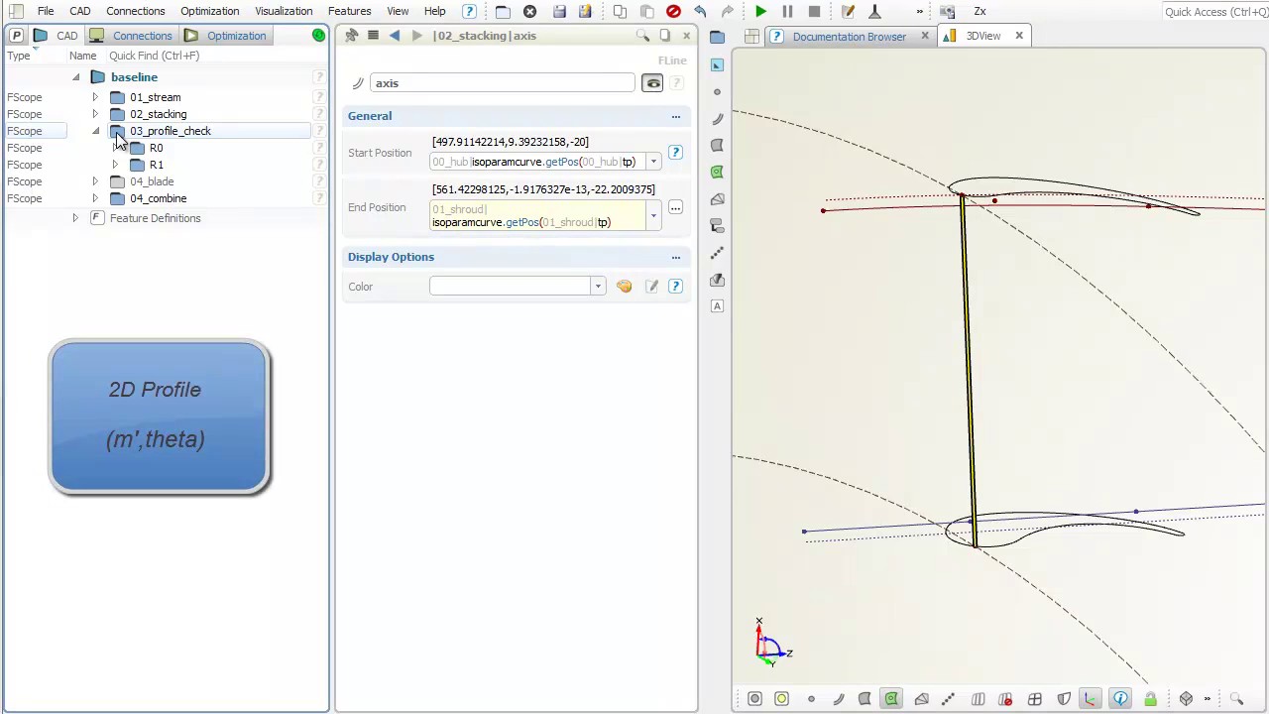
click(116, 148)
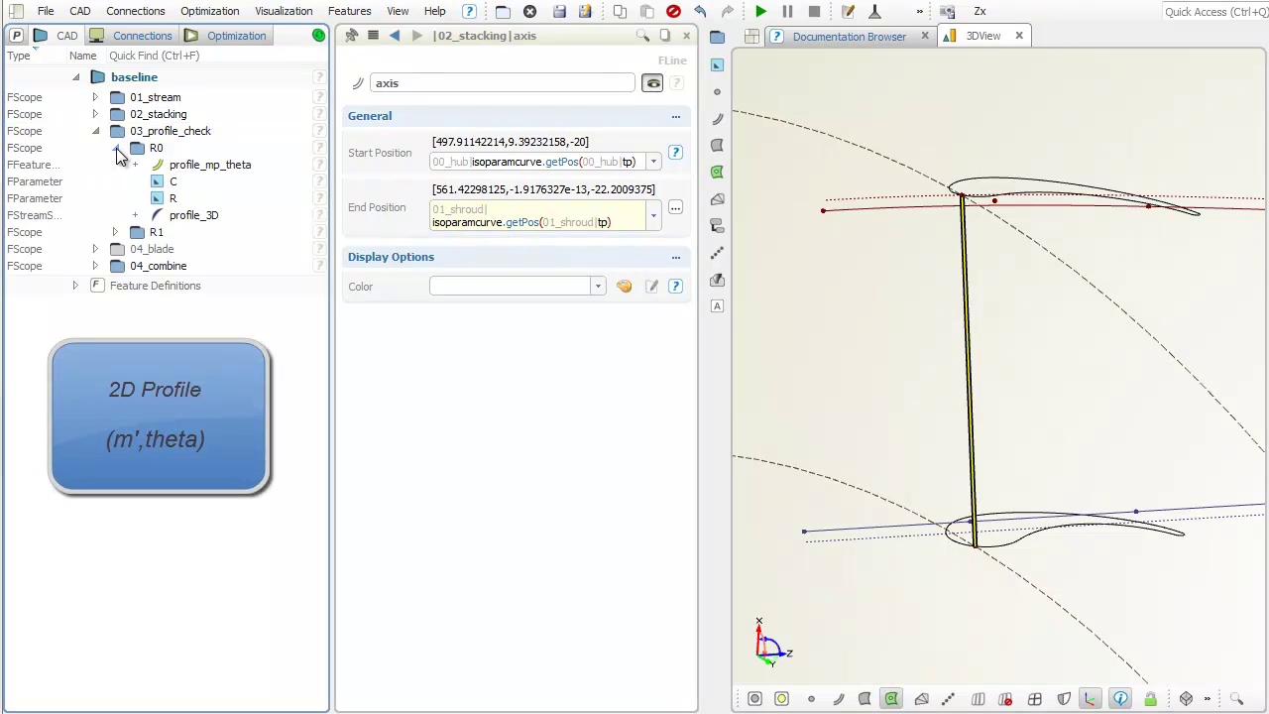
click(248, 169)
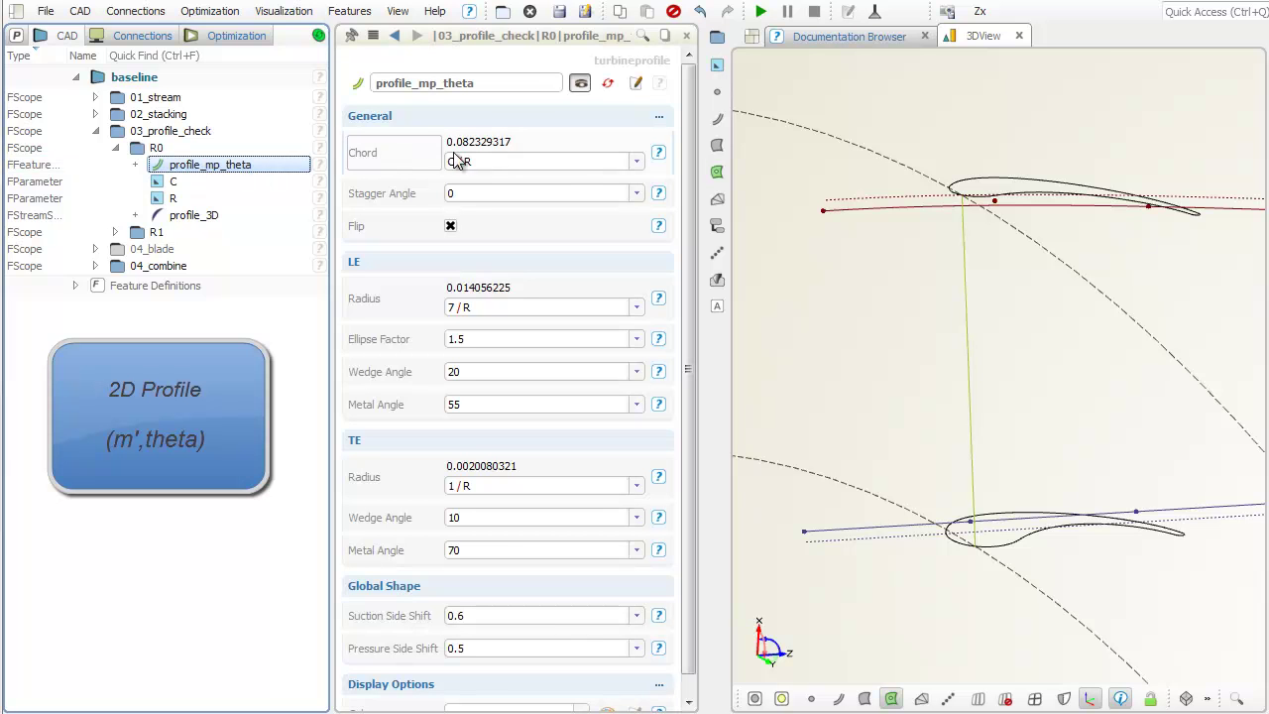
click(635, 85)
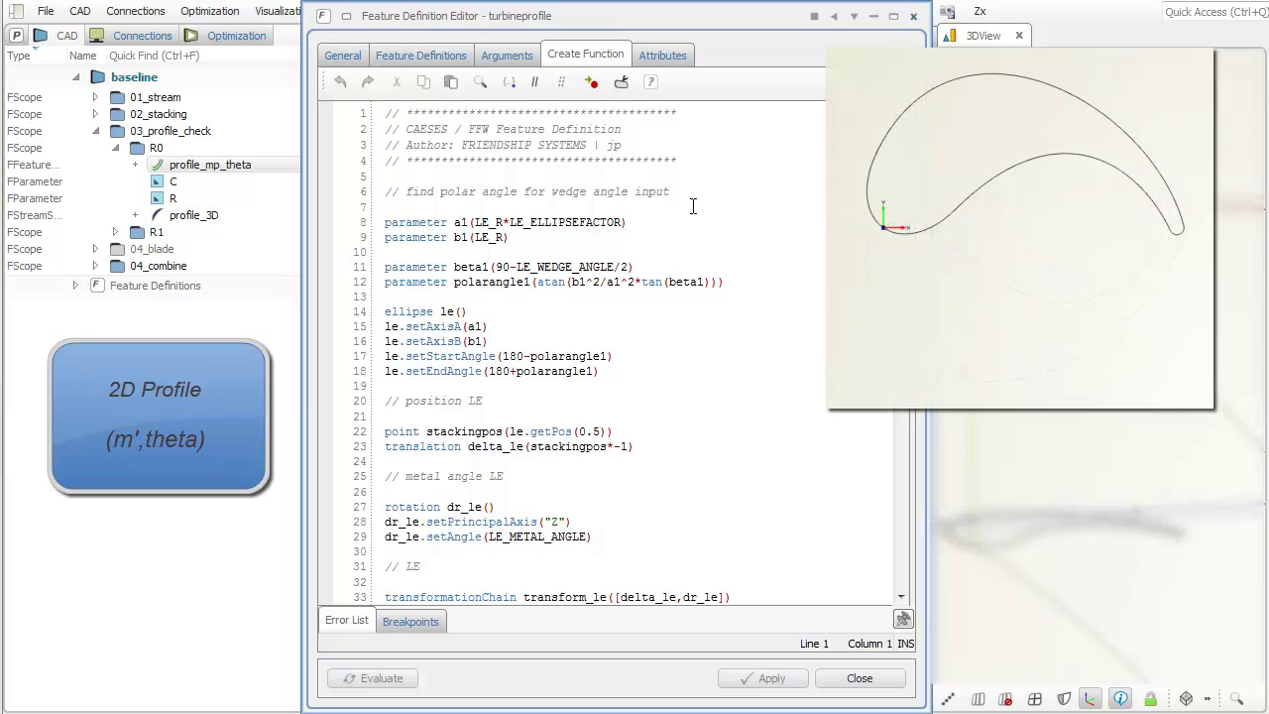
click(707, 215)
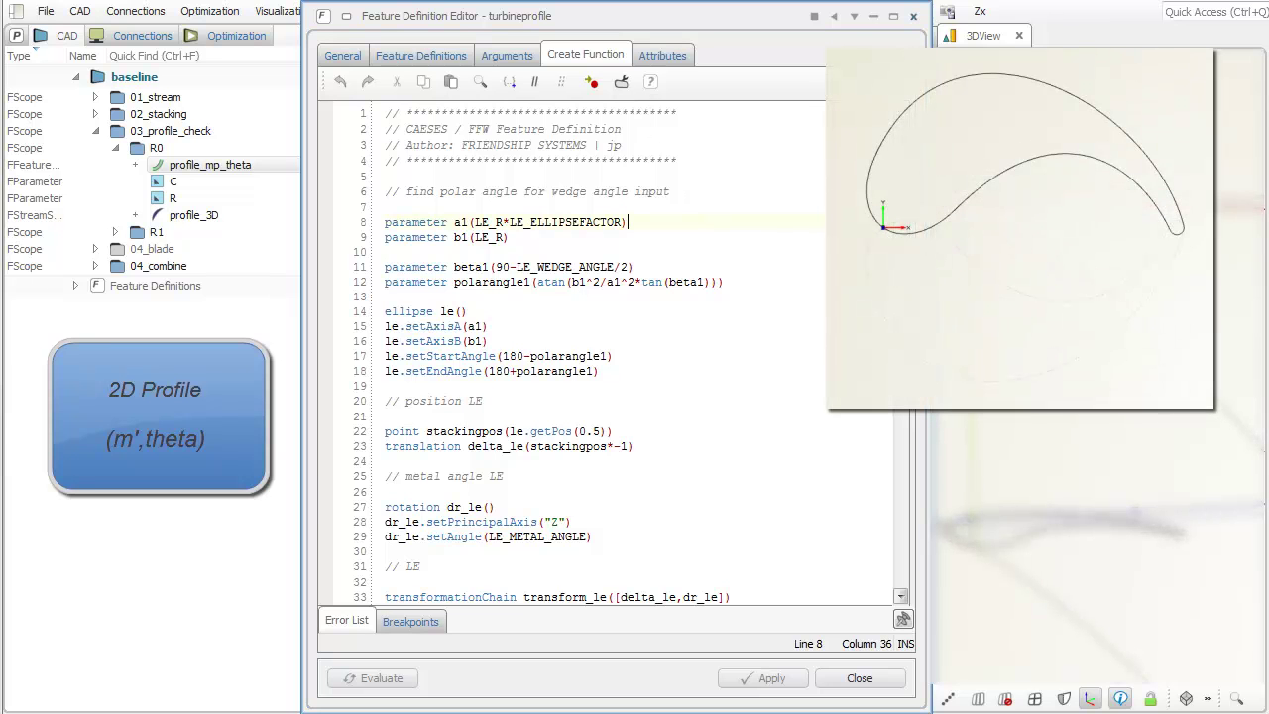
scroll(538, 354, down, 3)
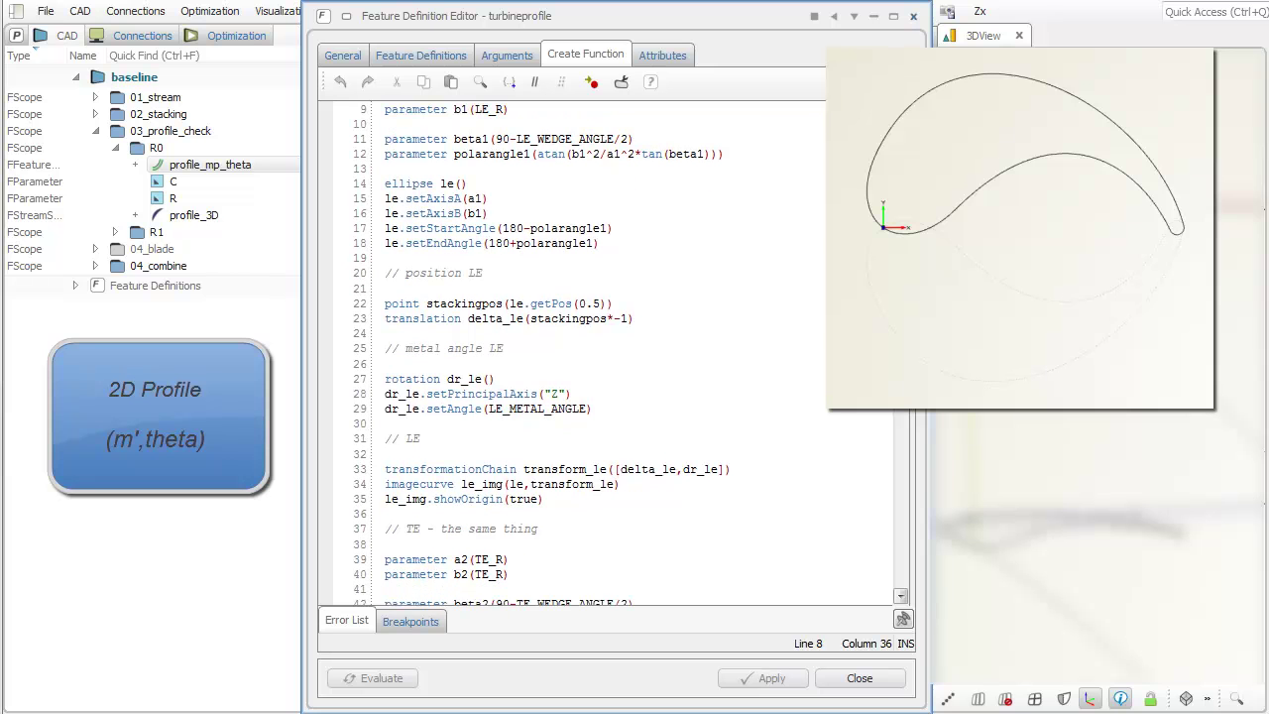
scroll(537, 354, down, 6)
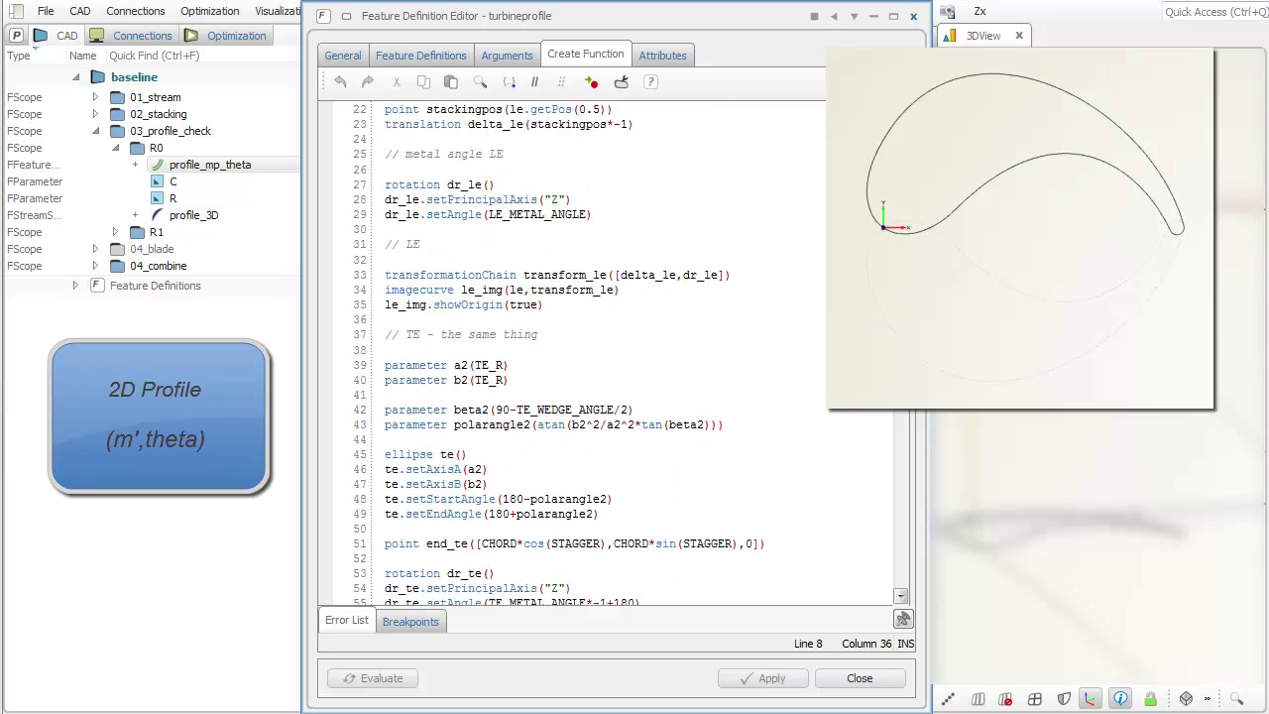
scroll(537, 354, down, 10)
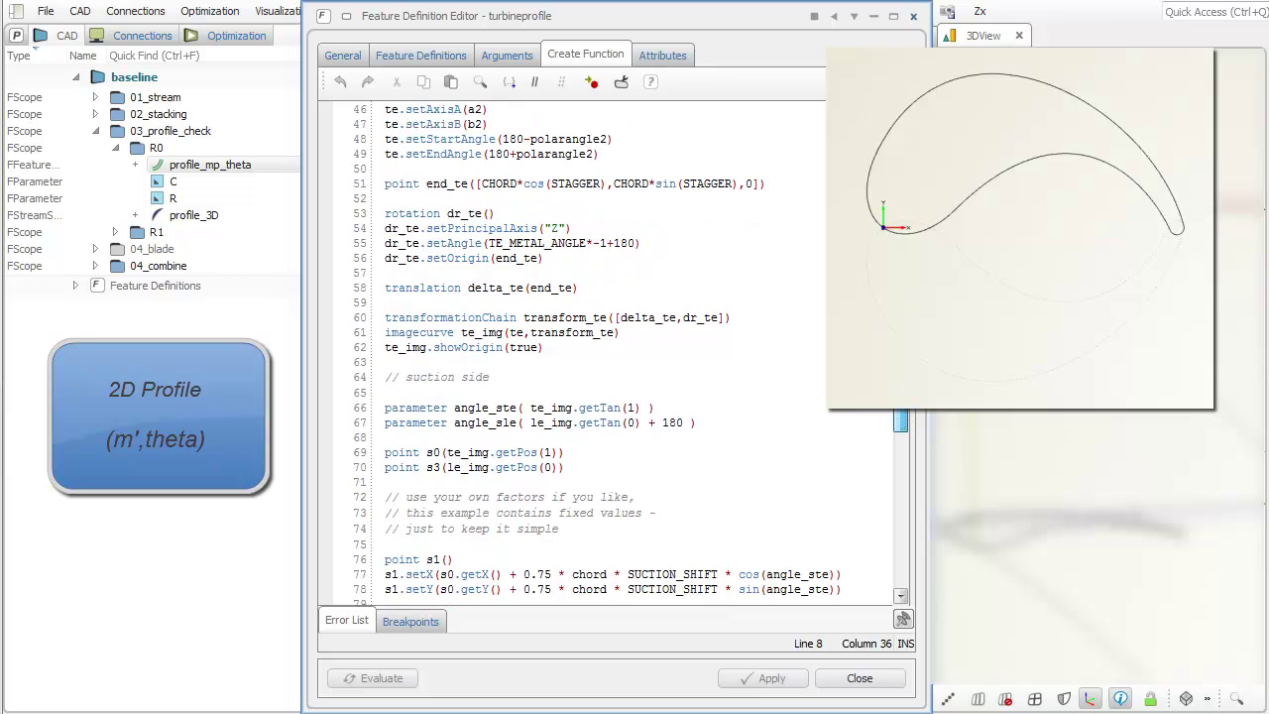
drag(919, 429, 919, 480)
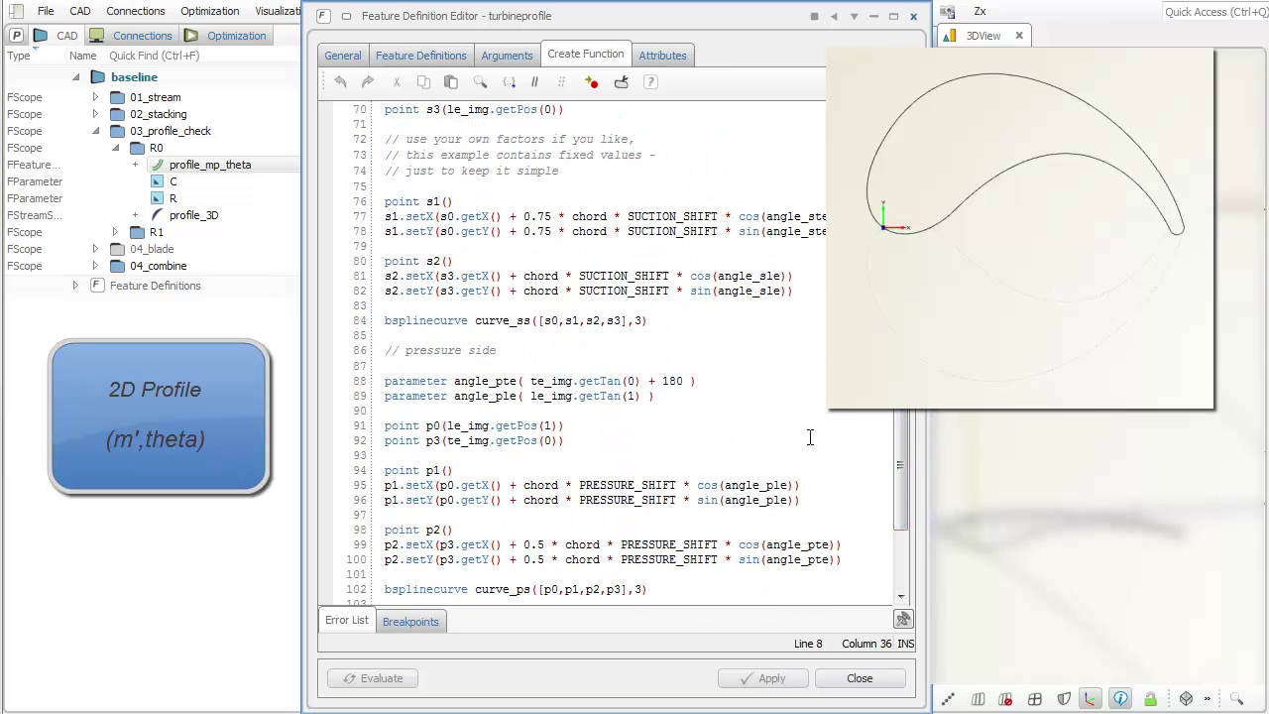
scroll(817, 562, down, 5)
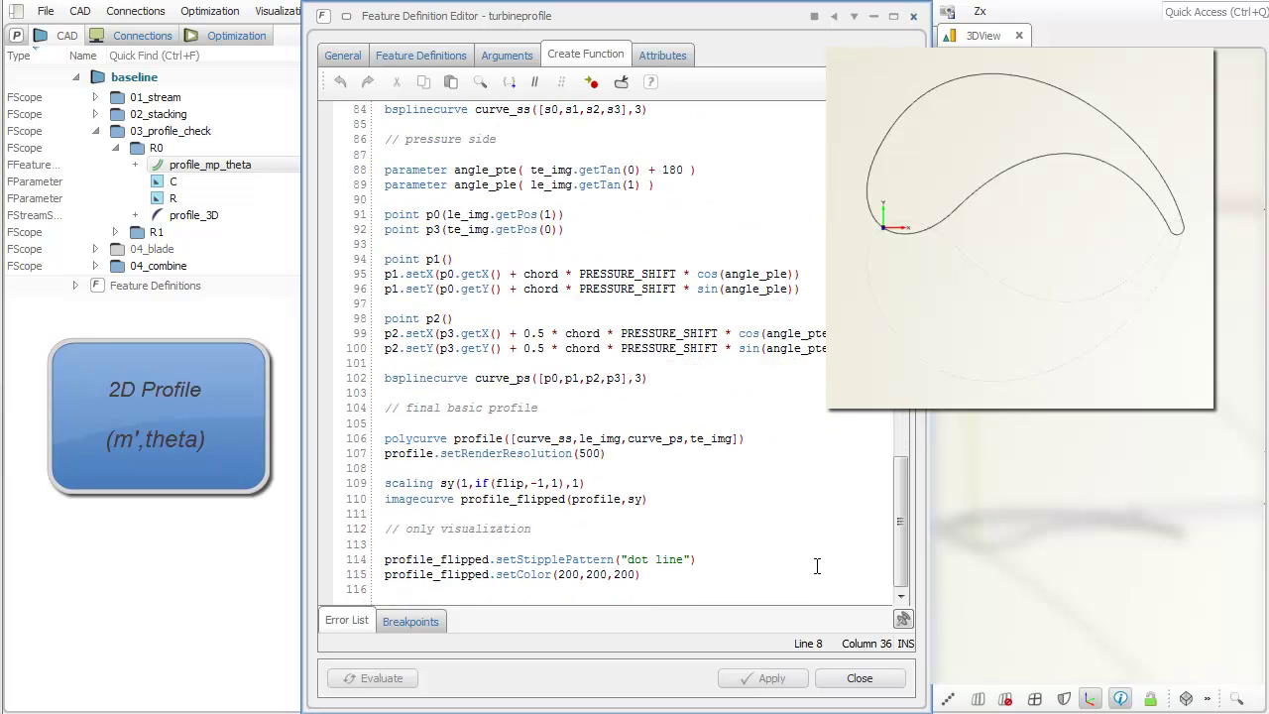
double_click(454, 559)
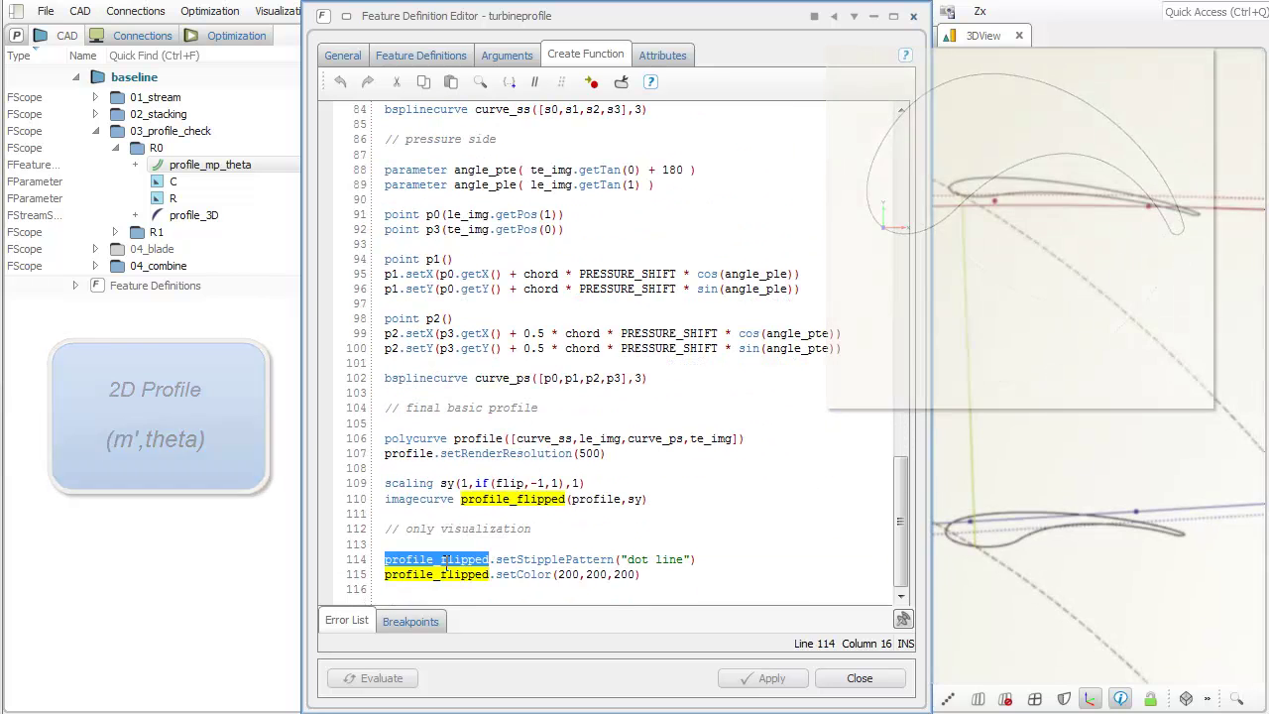
click(635, 541)
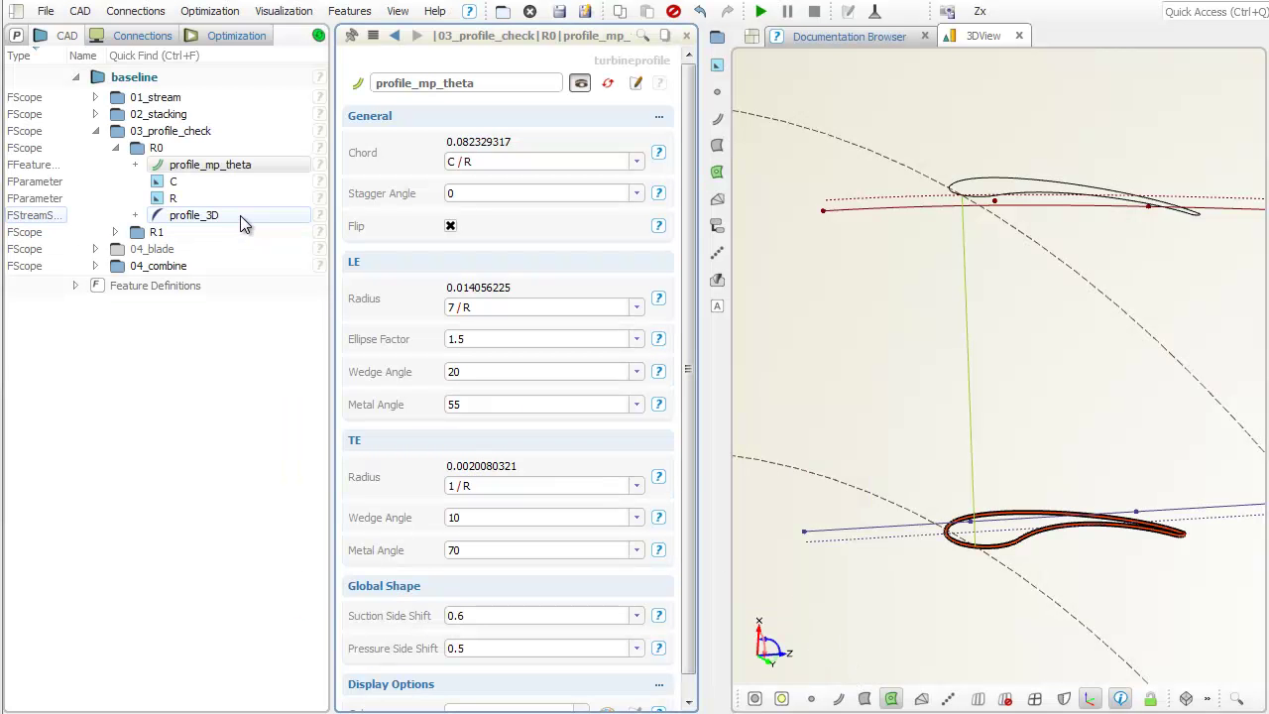
- Review profile_3D and the R1 section, collapse 03_profile_check, and turn on the 04_blade surface
click(241, 217)
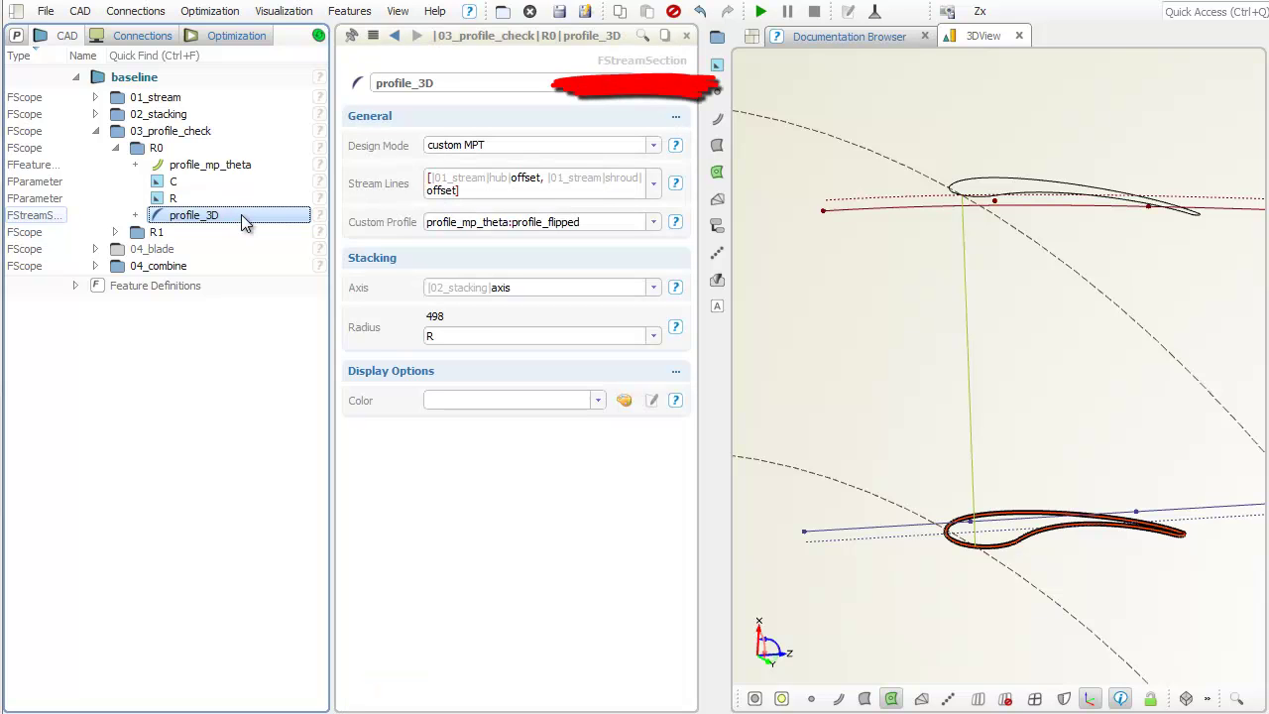
click(115, 148)
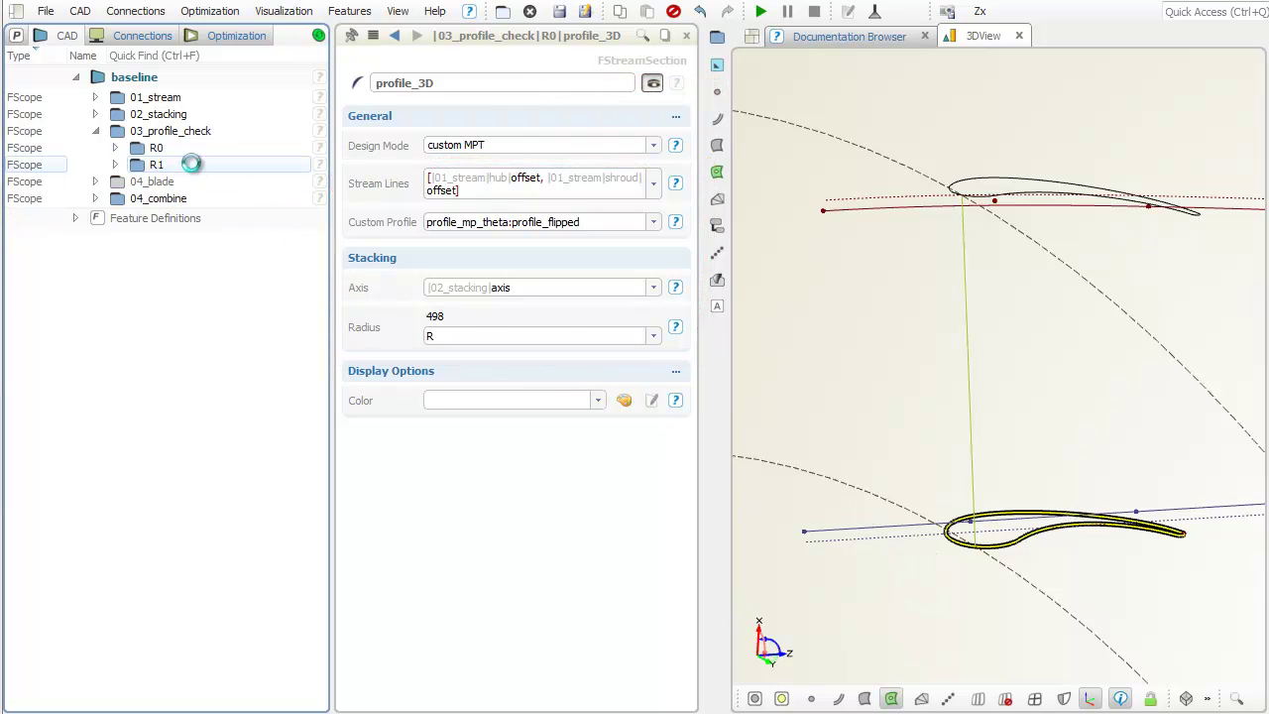
click(158, 165)
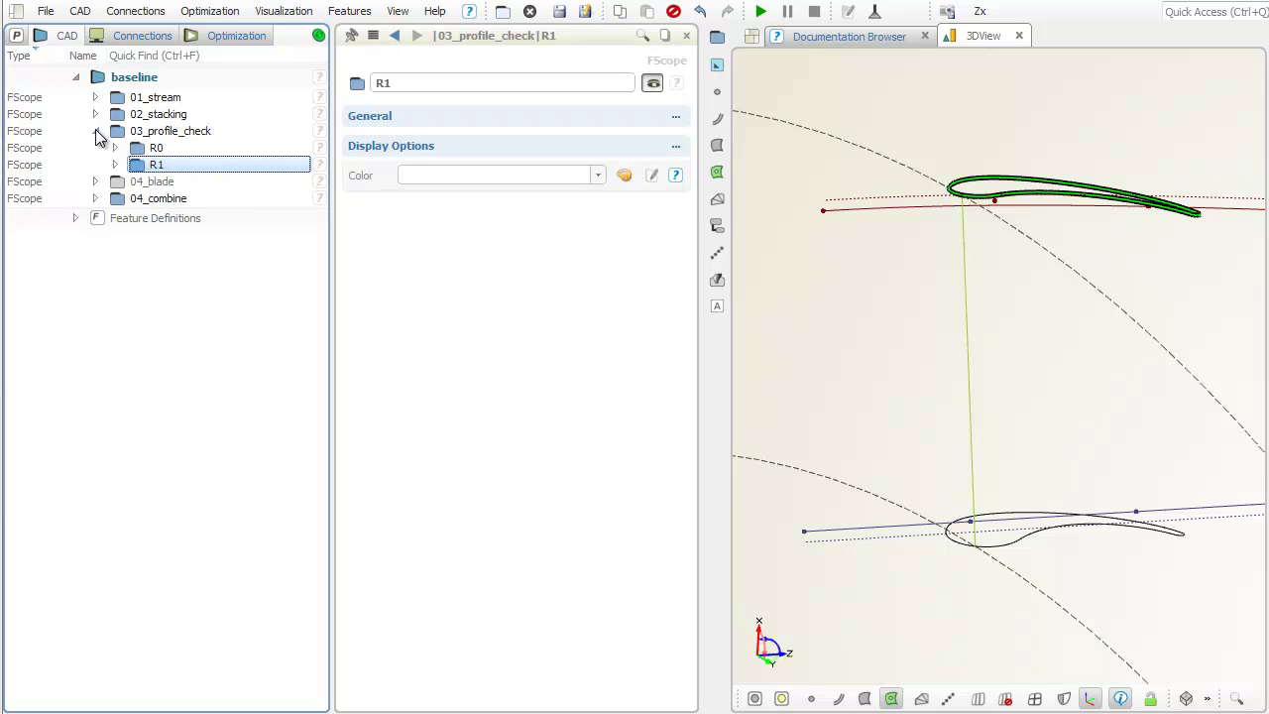
click(96, 132)
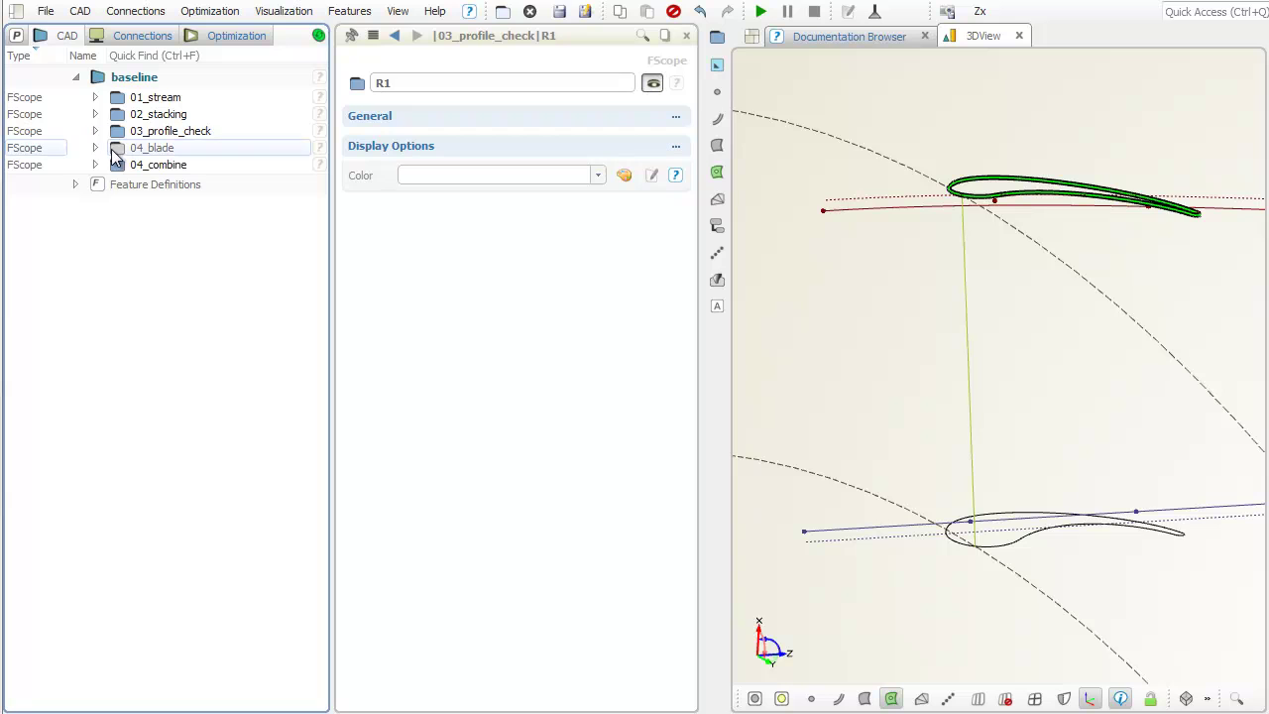
click(117, 151)
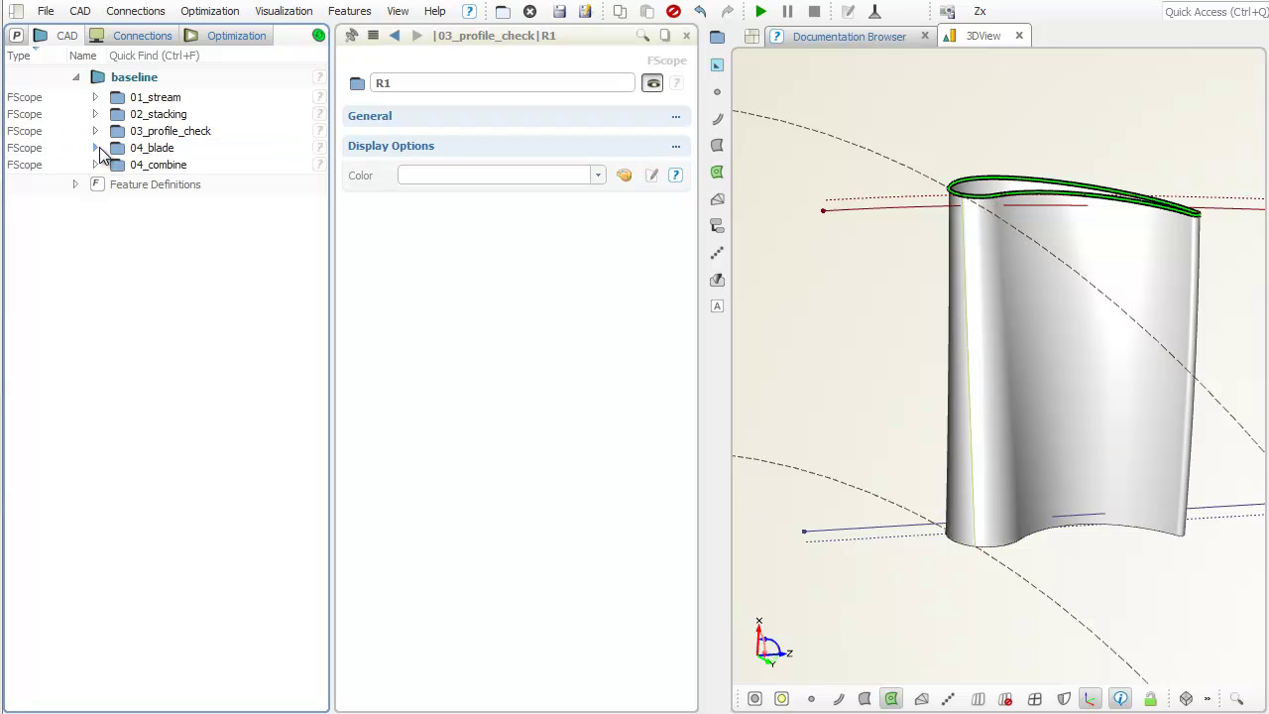
- Select the single_from_def section under 04_blade > check, hiding shaded surfaces to view only the section curves
click(97, 147)
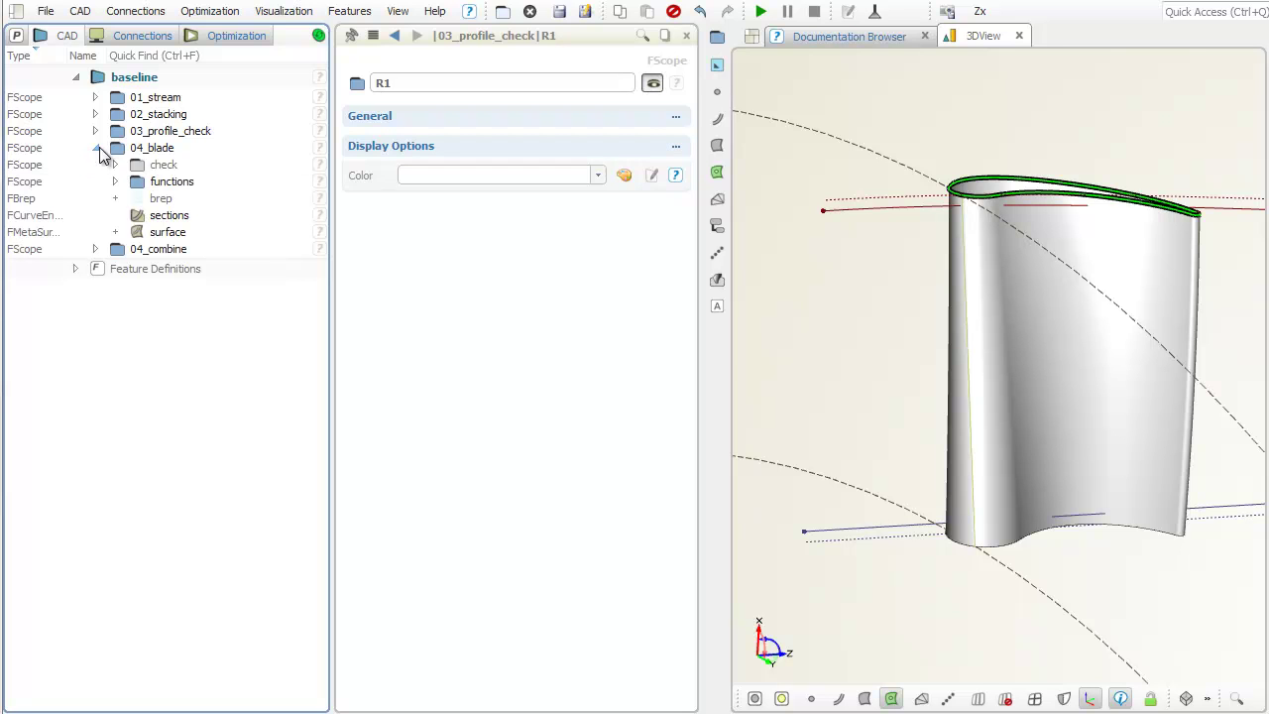
click(116, 165)
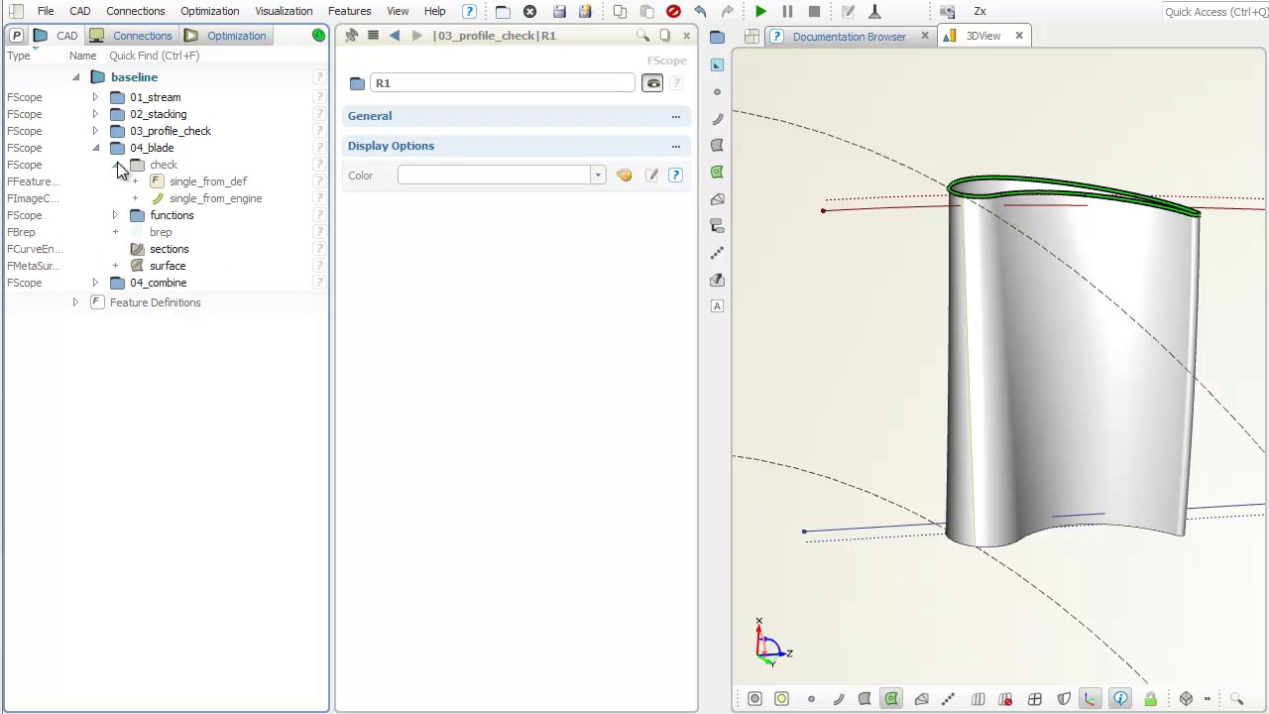
click(136, 169)
click(243, 182)
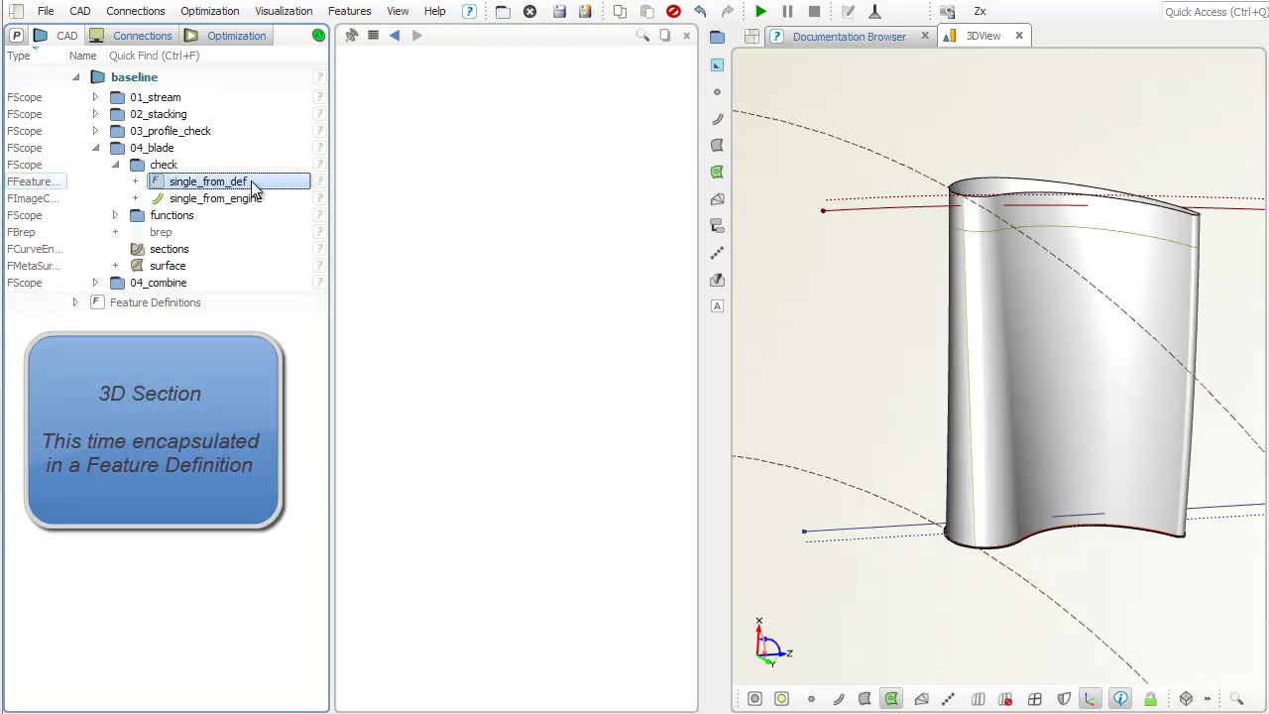
click(866, 698)
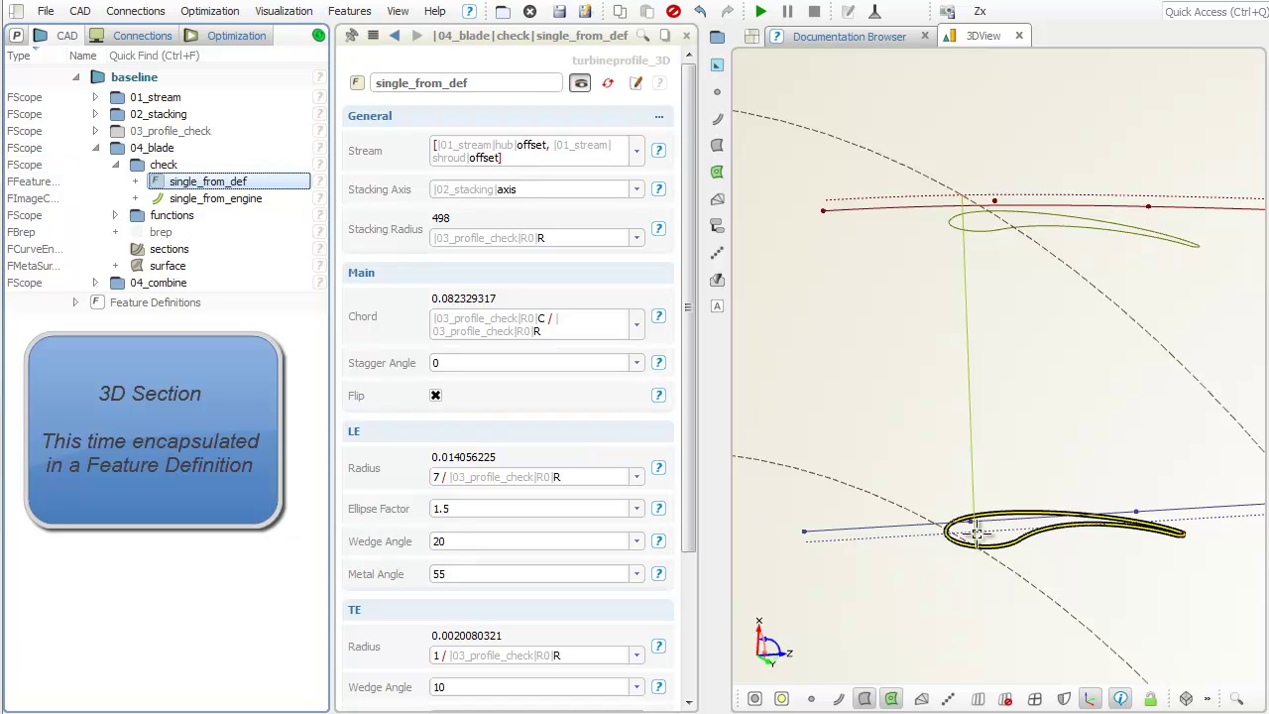
mouse_move(999, 525)
mouse_down()
mouse_move(1014, 536)
mouse_move(998, 527)
mouse_up()
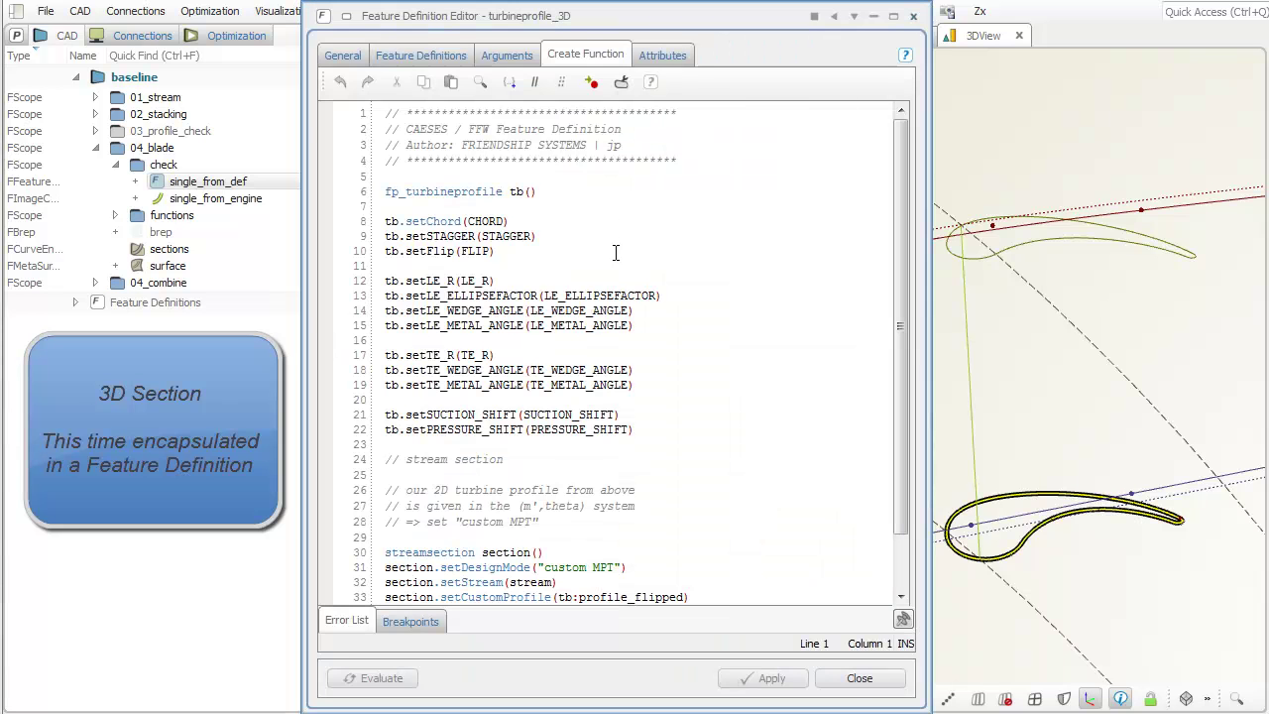
- Inspect the nested turbineprofile definition used by turbineprofile_3D, highlighting the uses of profile_flipped
click(616, 233)
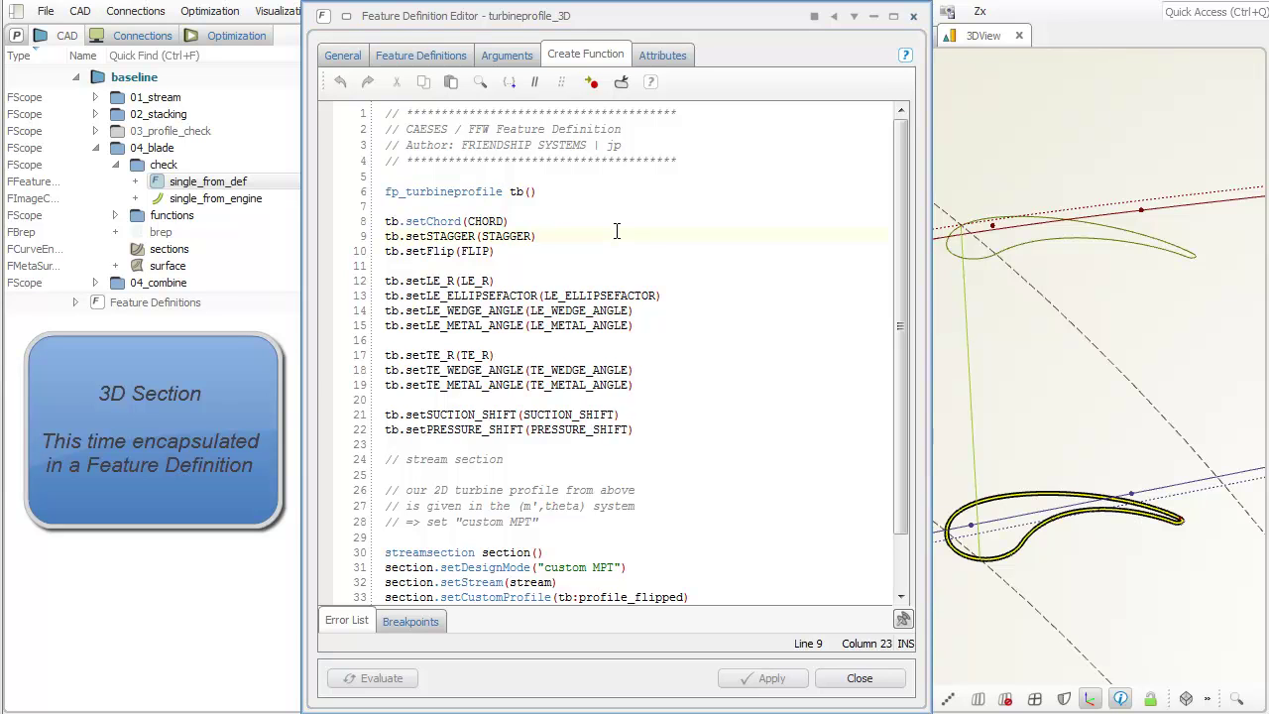
click(448, 61)
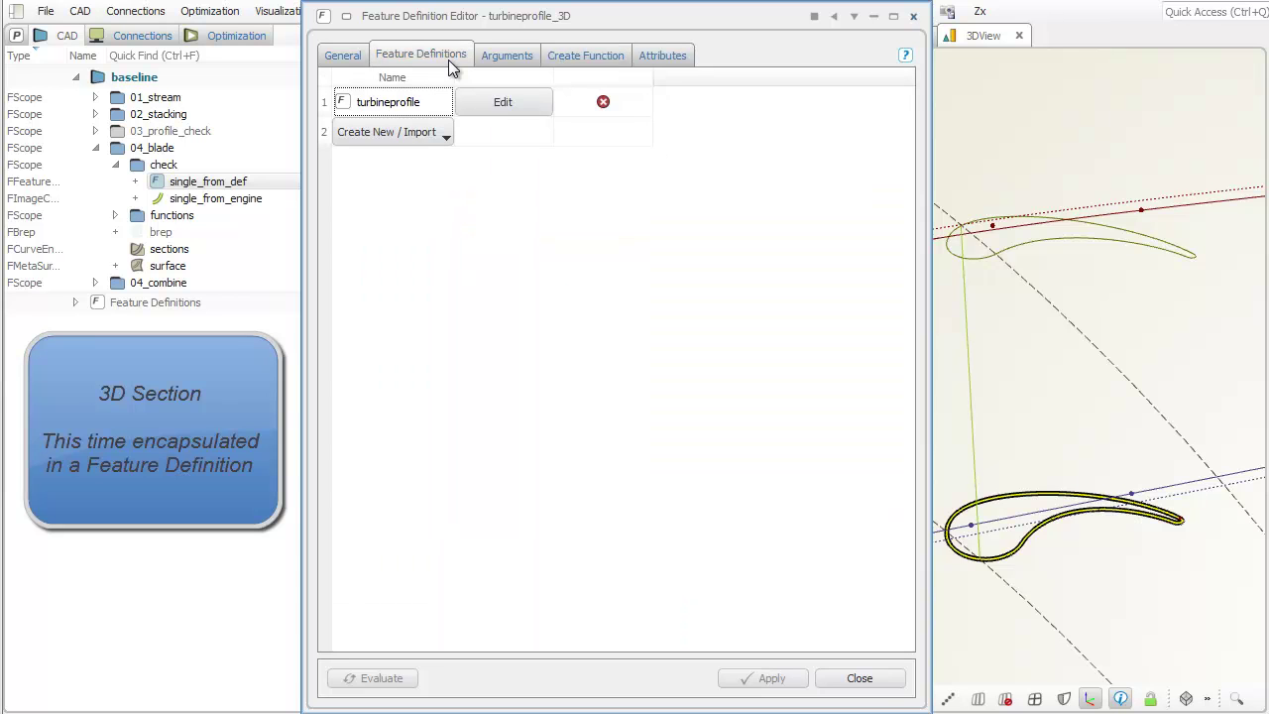
click(505, 102)
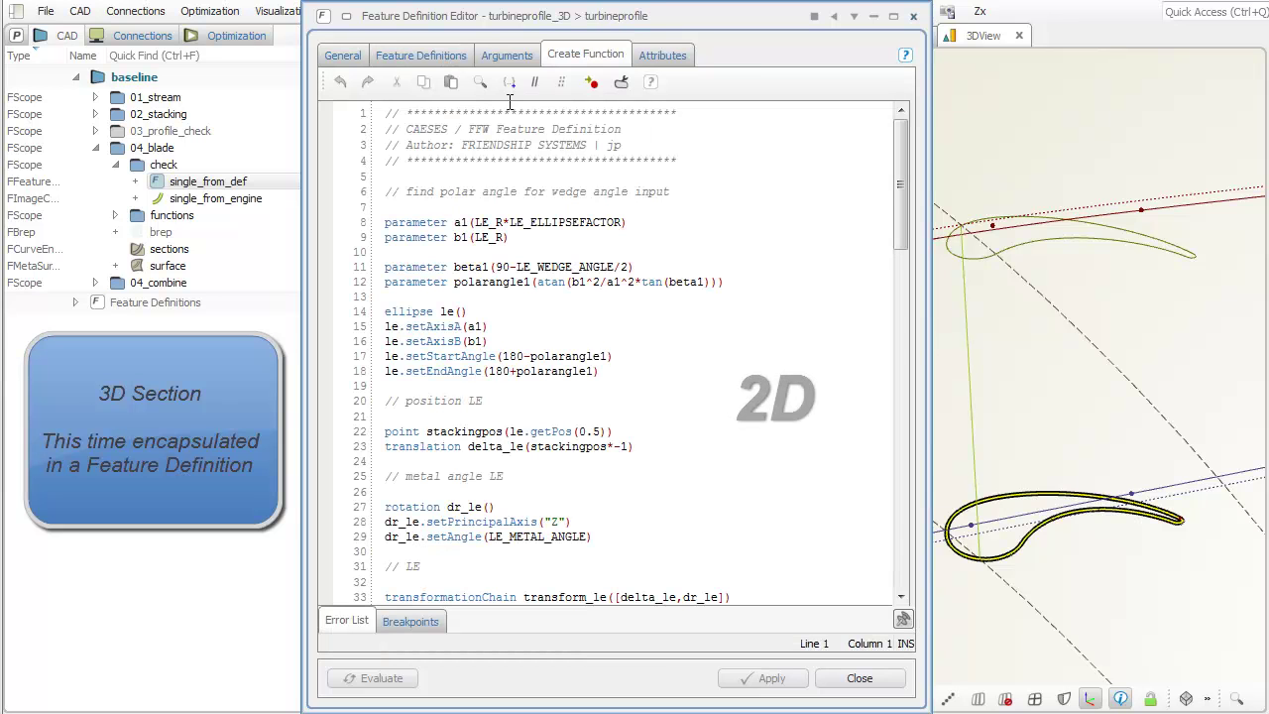
drag(897, 199, 901, 548)
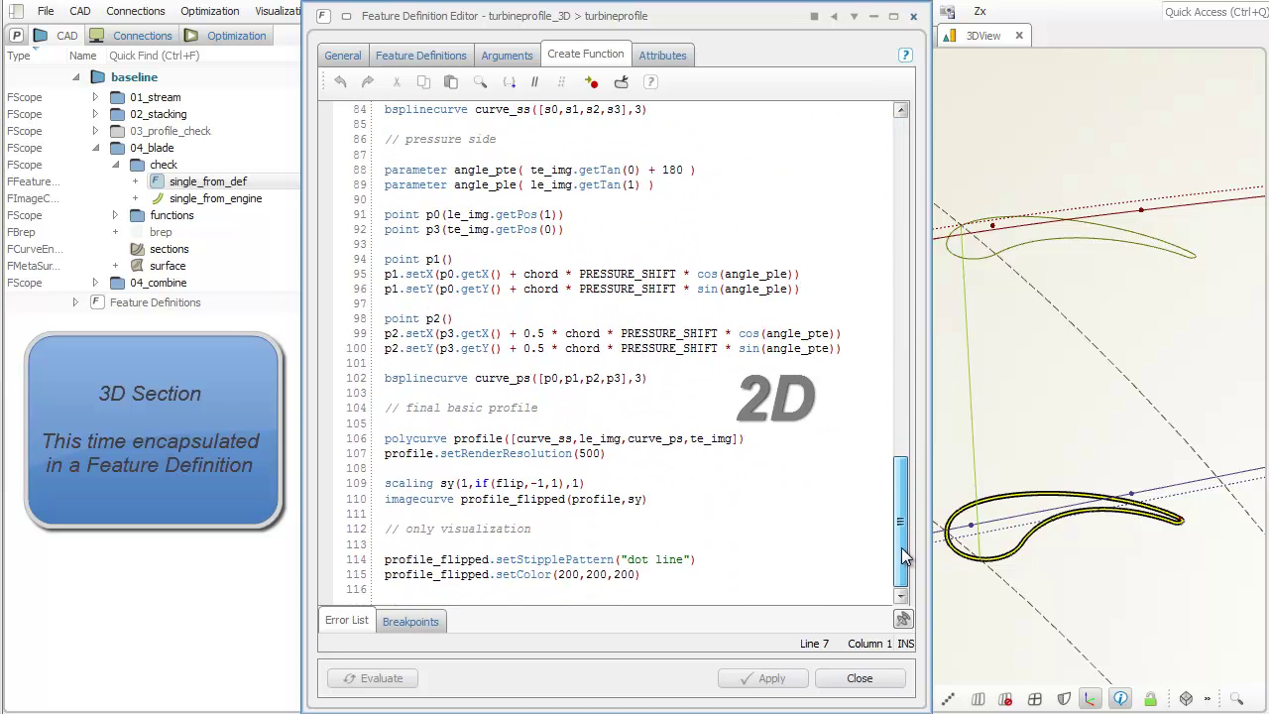
double_click(484, 575)
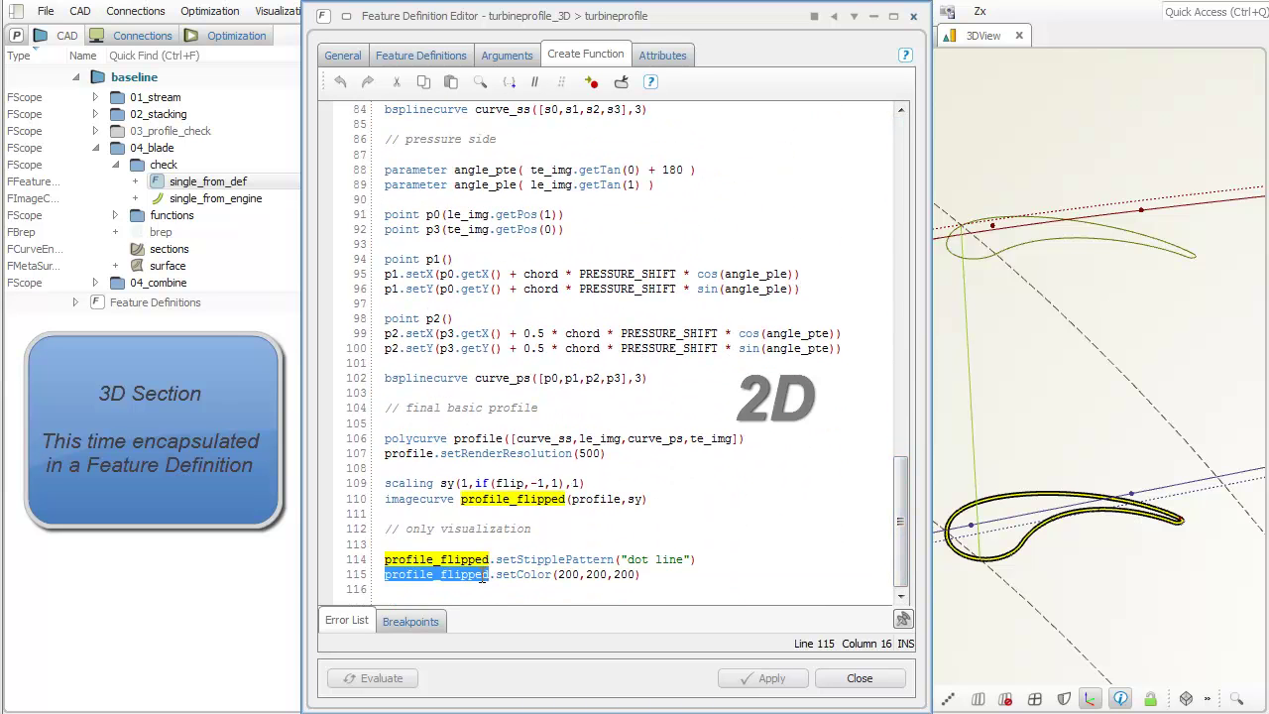
click(888, 680)
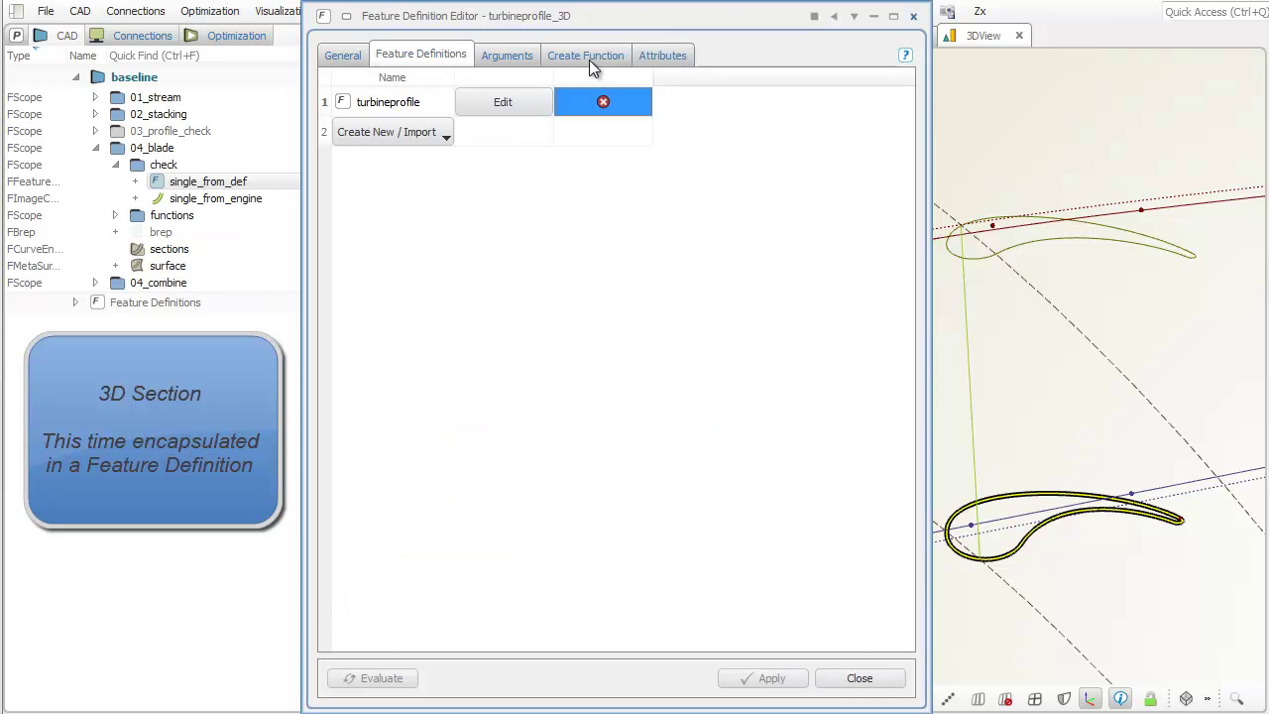
- Back in turbineprofile_3D, highlight the section variable's uses, then close the editor
click(589, 58)
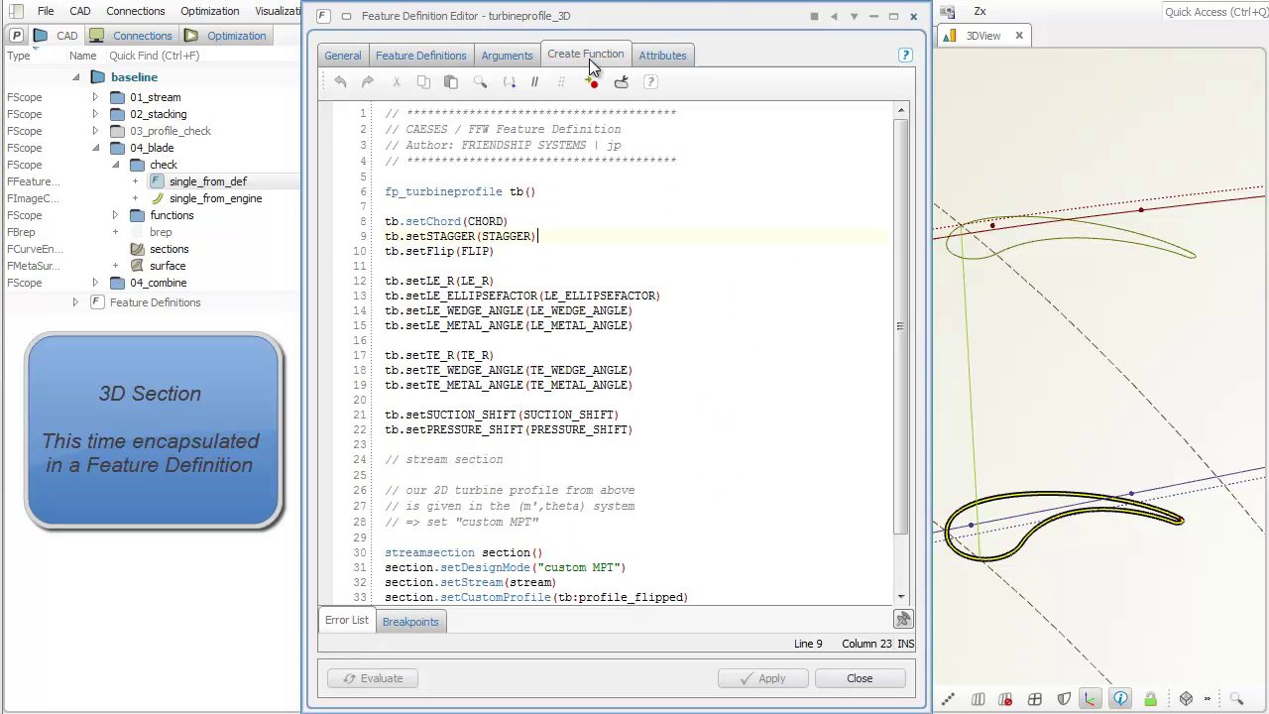
double_click(460, 192)
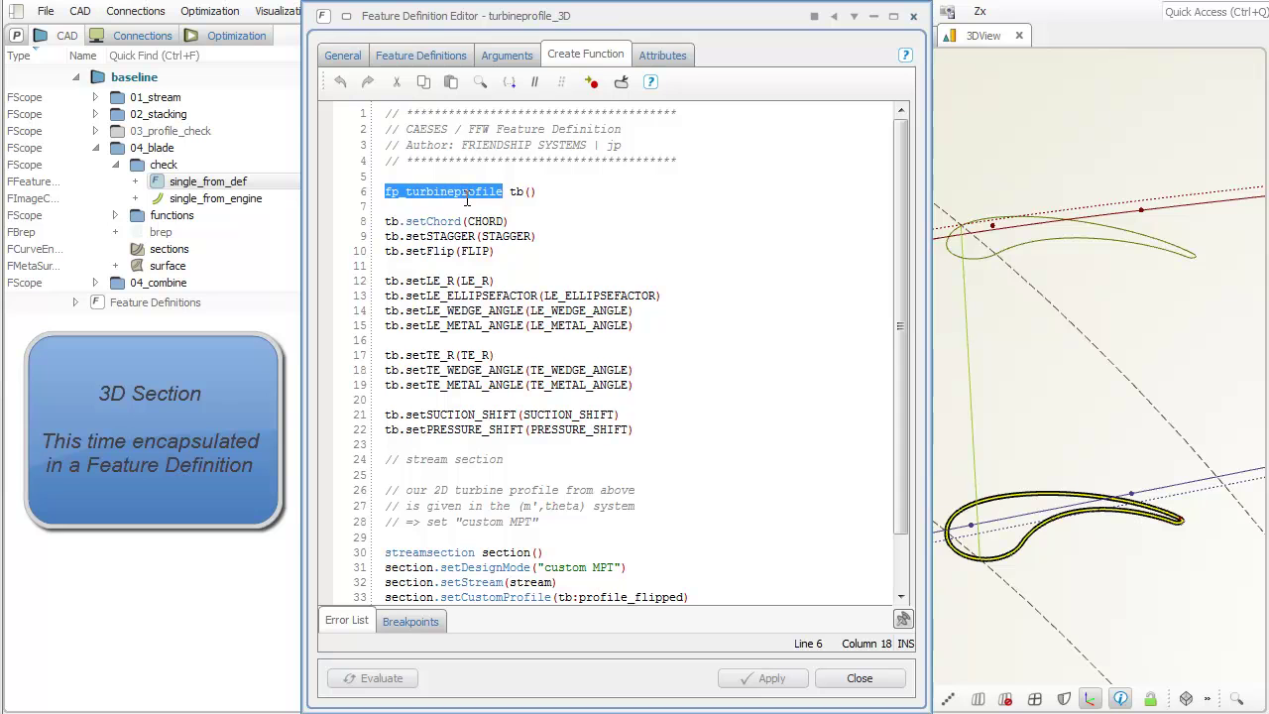
click(466, 193)
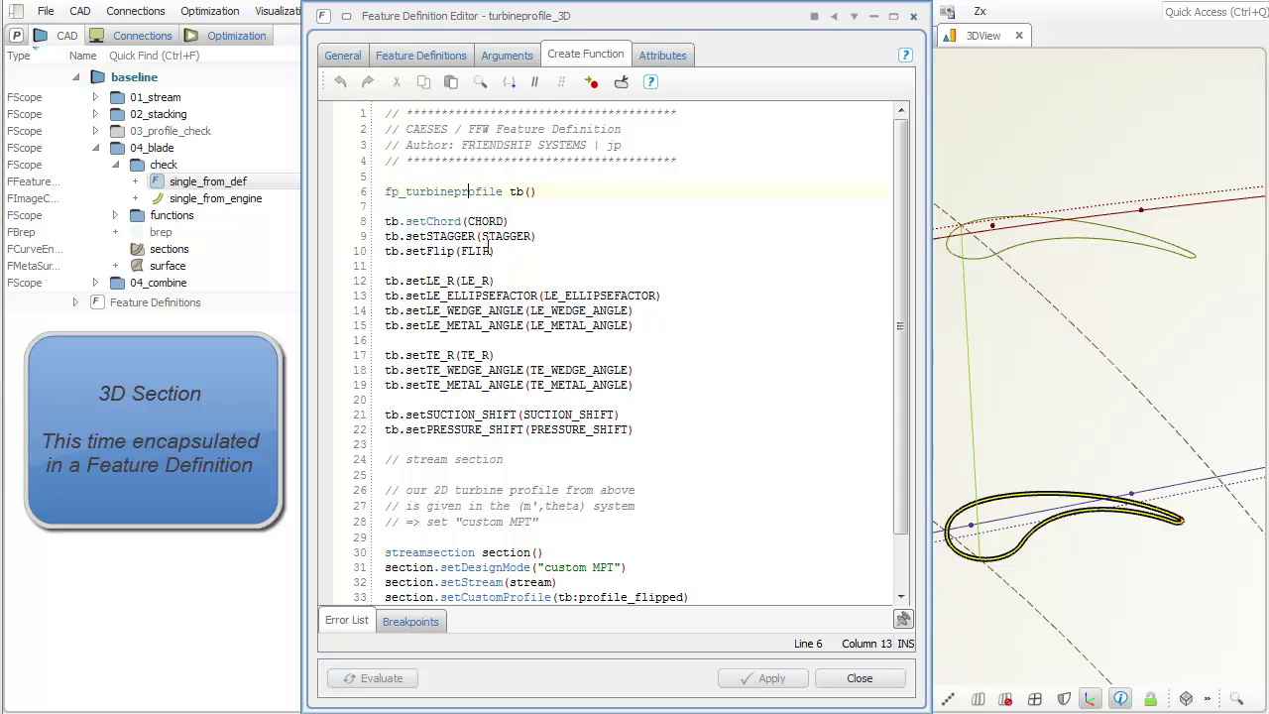
scroll(580, 422, down, 3)
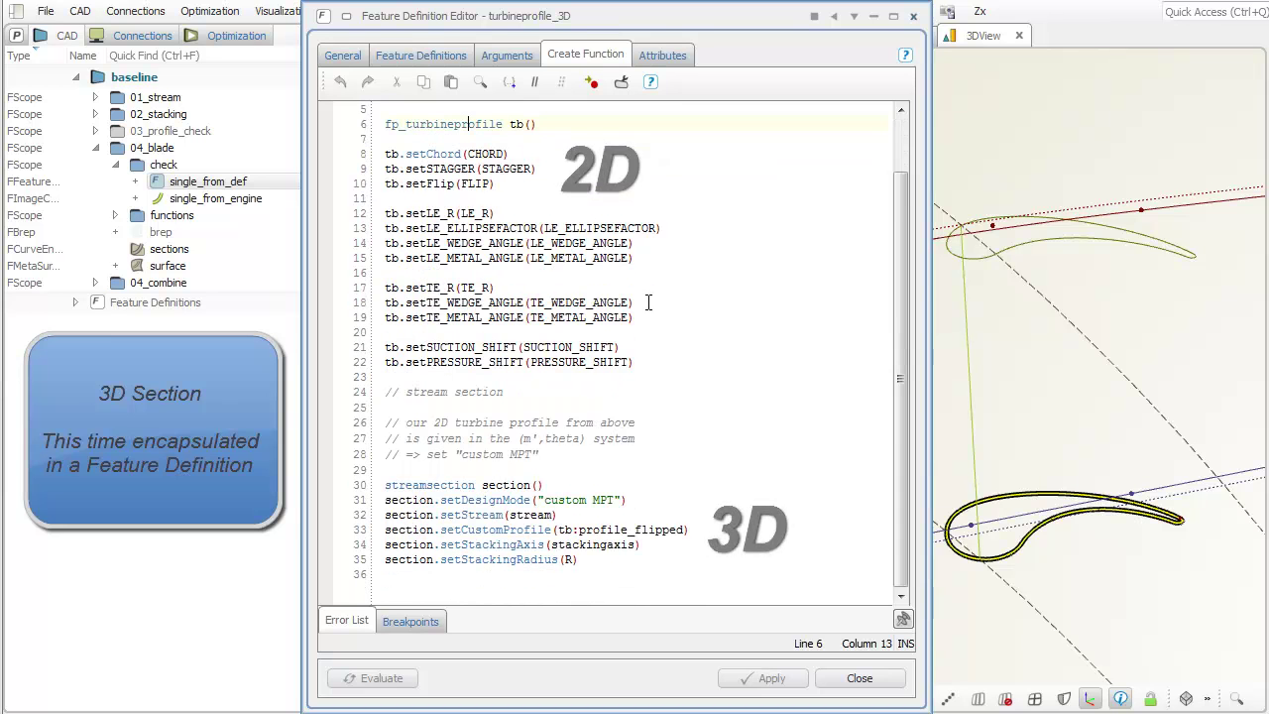
double_click(519, 484)
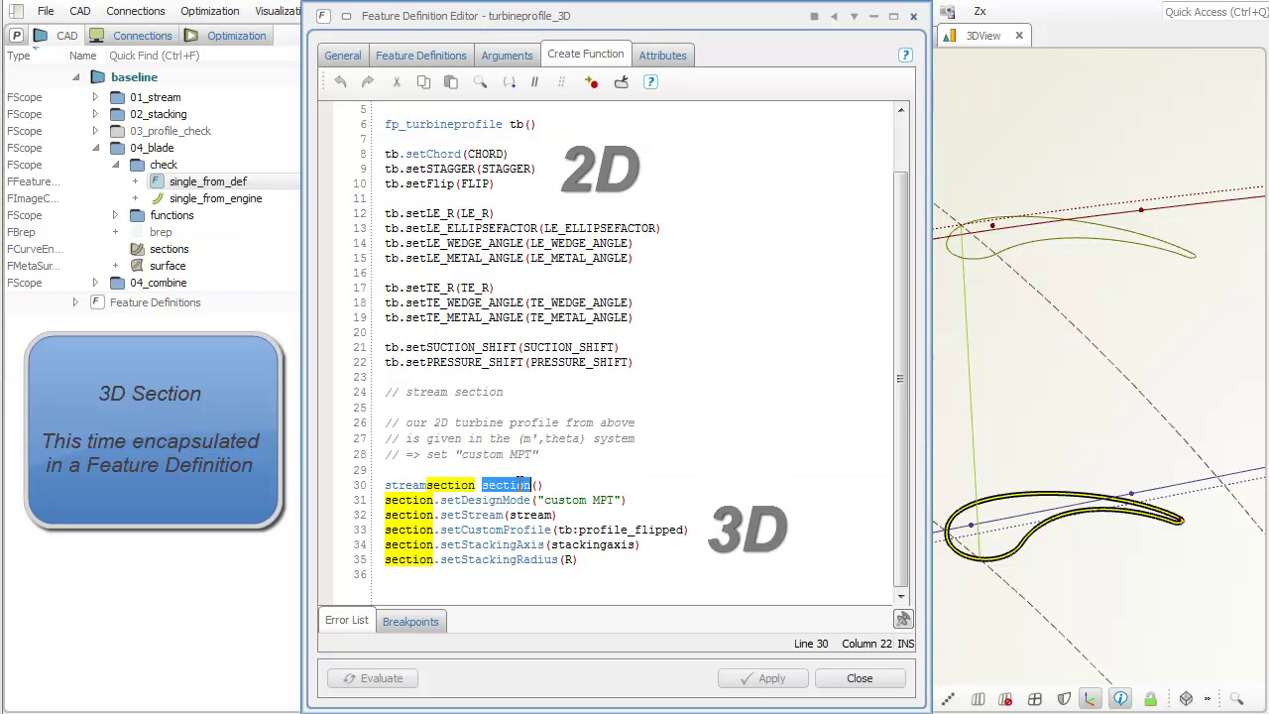
click(580, 484)
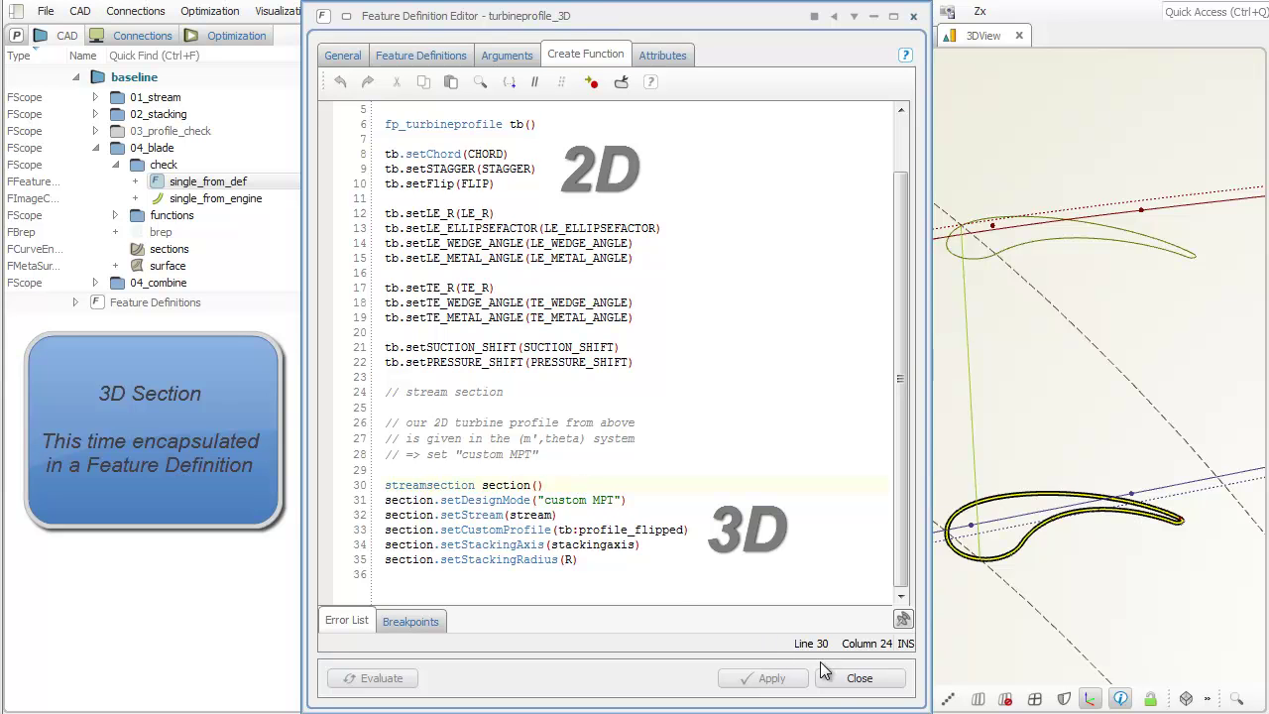
click(855, 678)
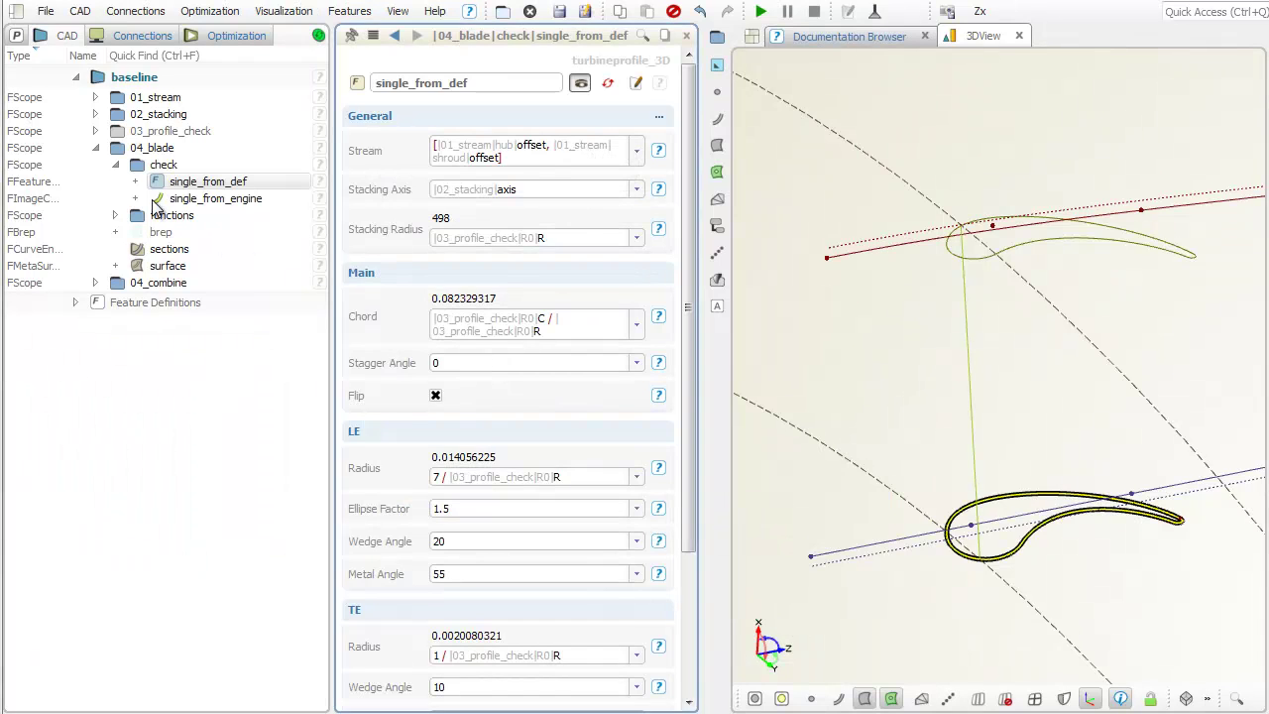
- Collapse check and select 04_blade's functions folder listing chord, LE_radius, stagger and others
click(117, 166)
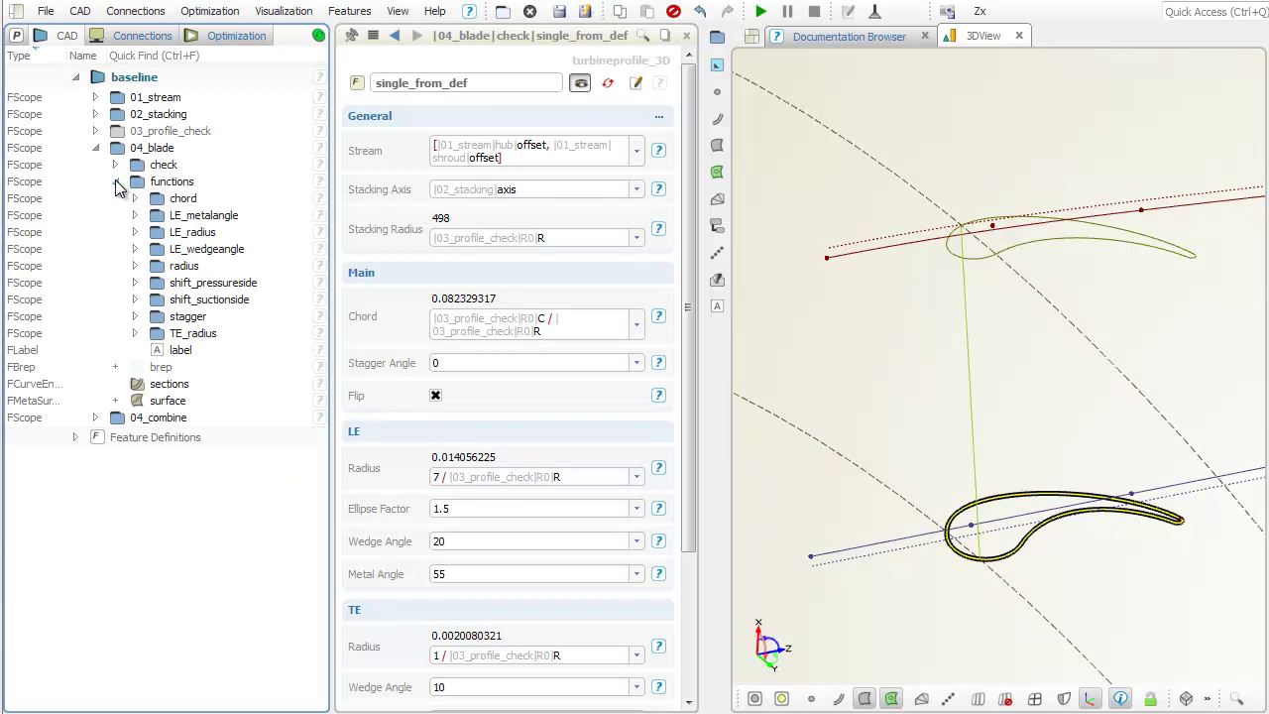
click(182, 184)
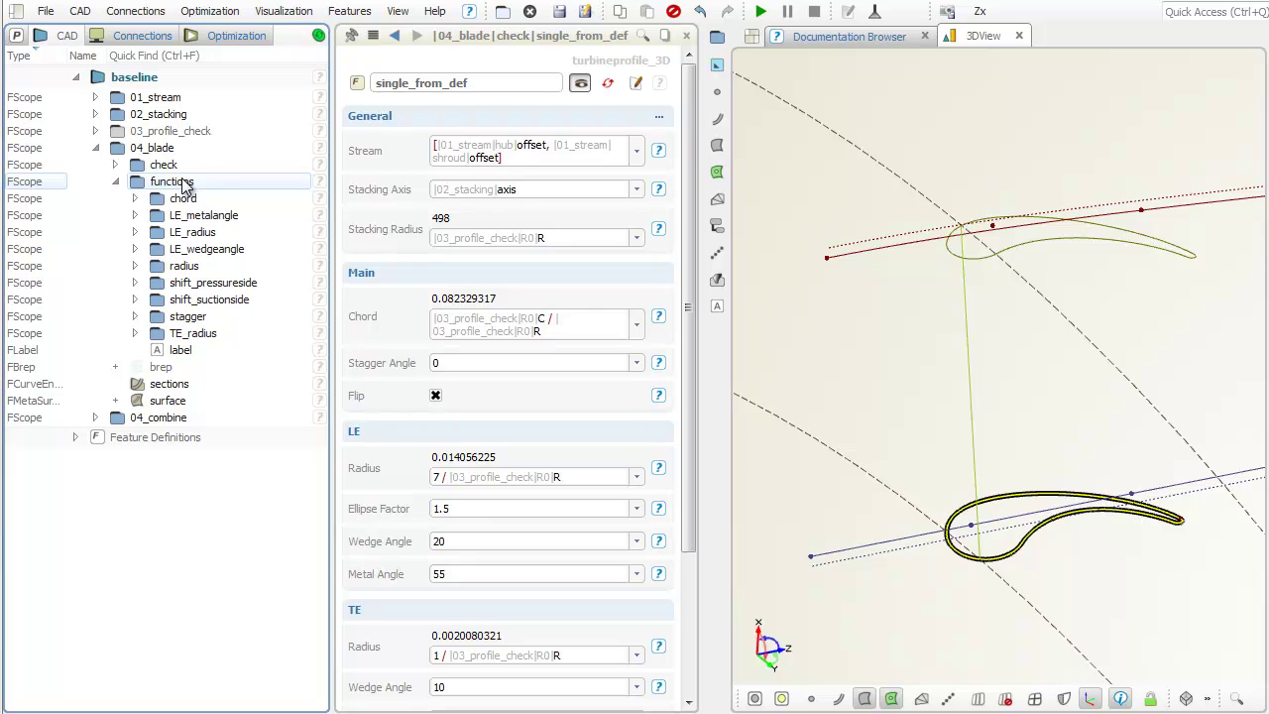
click(184, 186)
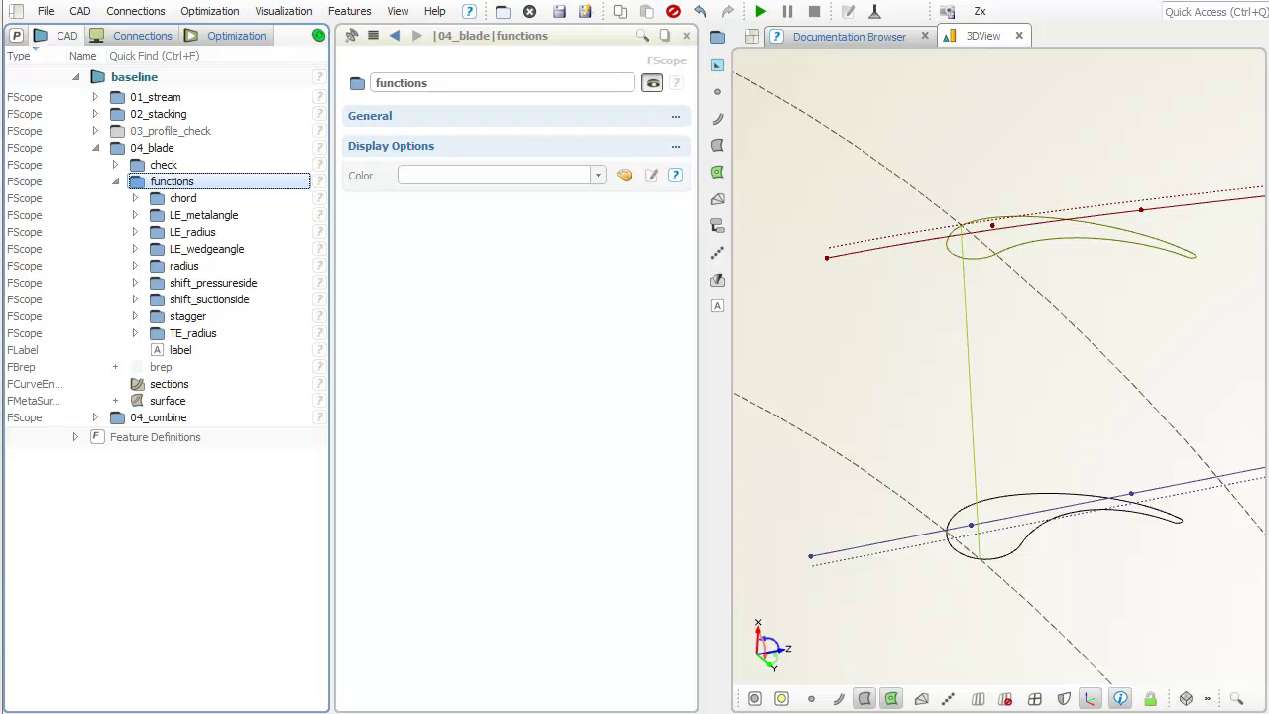
- View the radial function curves along the Z axis, centred in the viewport
click(1208, 699)
click(1152, 676)
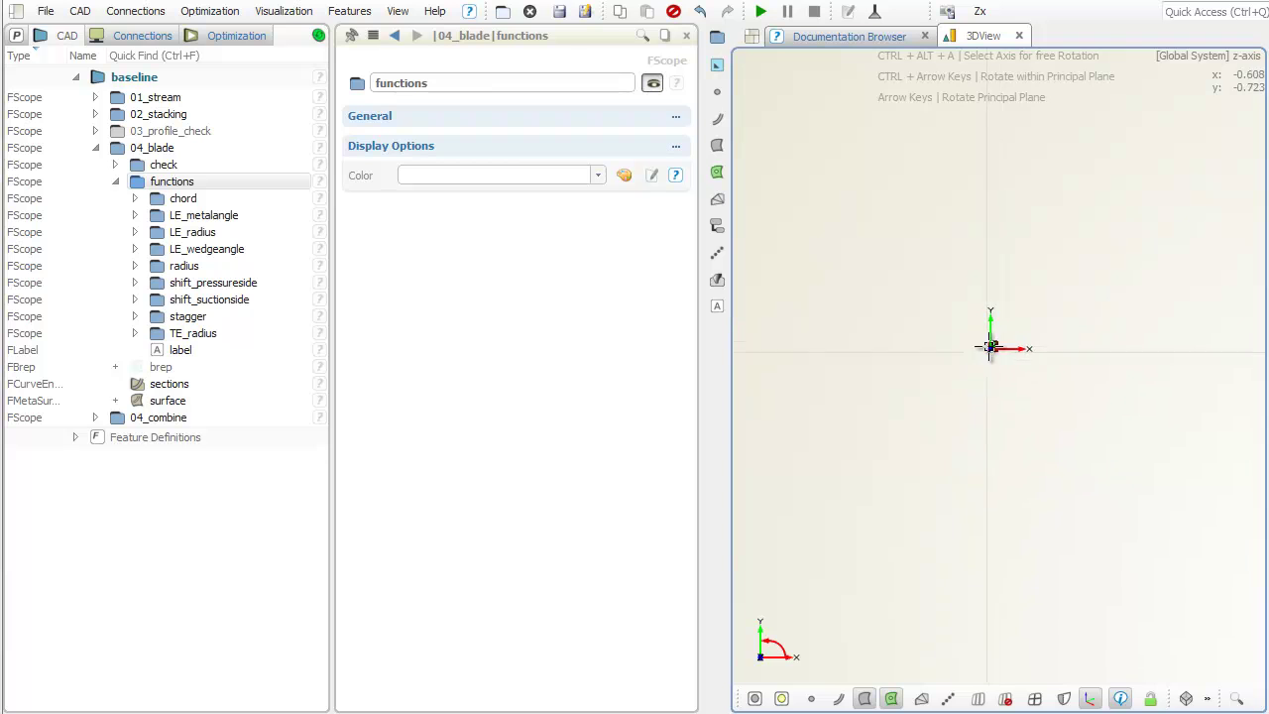
scroll(1002, 376, up, 5)
scroll(1000, 372, down, 2)
middle_drag(1017, 337, 1028, 306)
click(1024, 320)
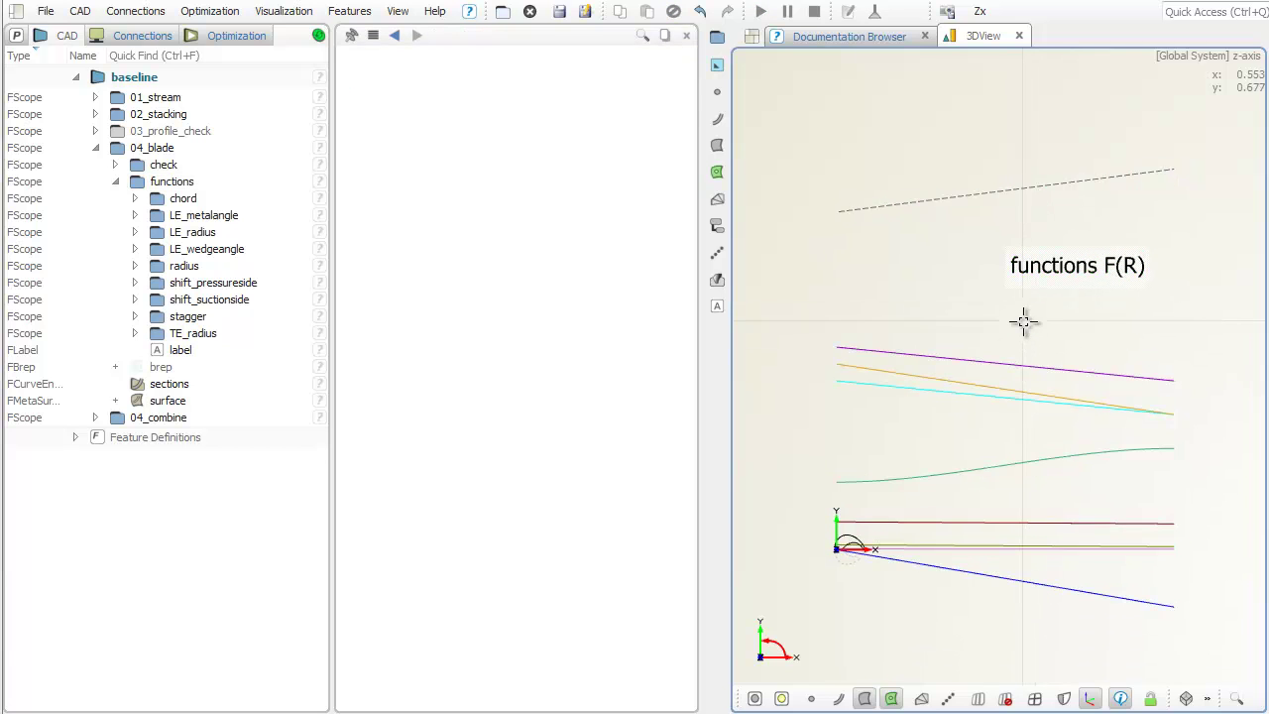
- Highlight chord, LE_metalangle, LE_radius and LE_wedgeangle, then open LE_wedgeangle's spline f from [0, 0.2, 0] to [1, 0.3, 0]
click(242, 204)
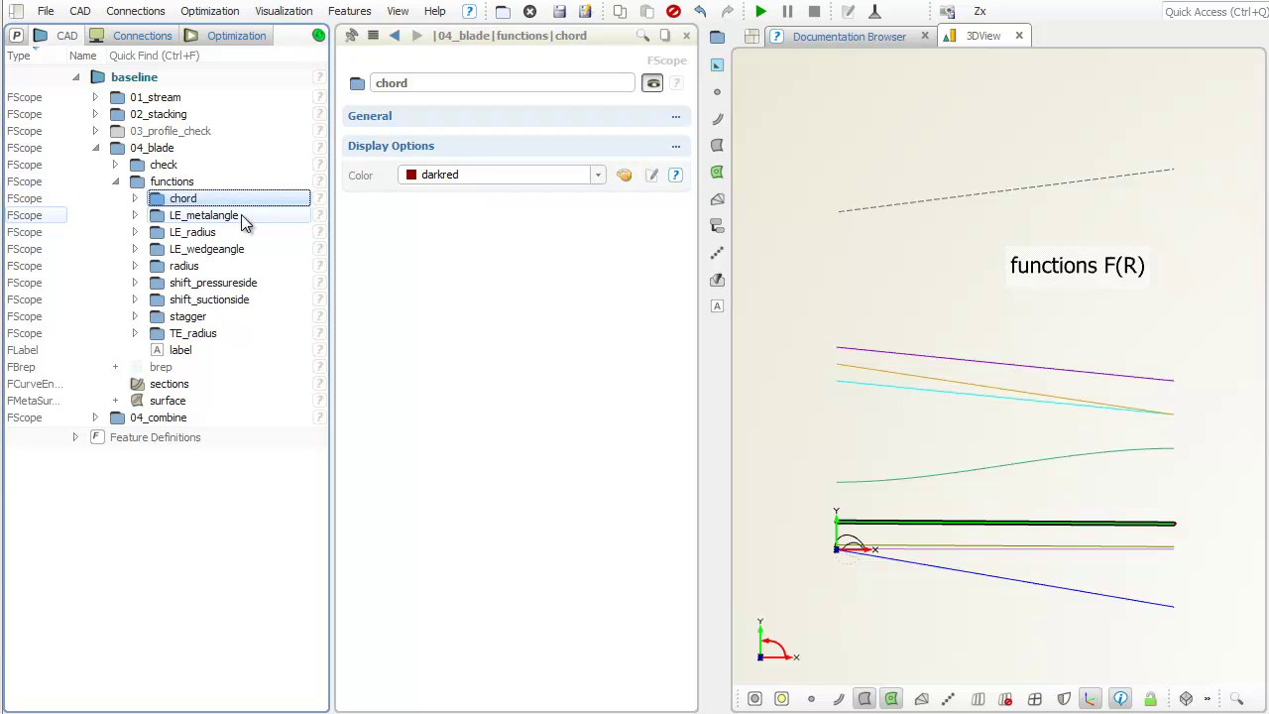
click(241, 214)
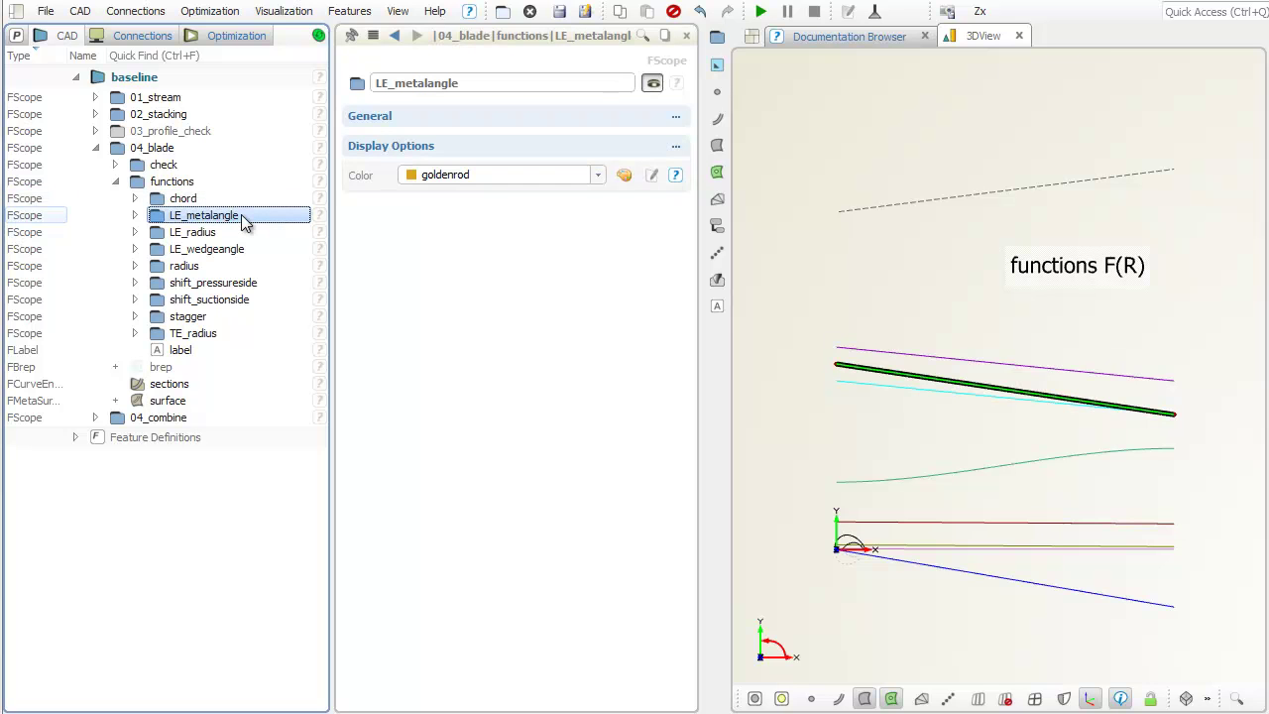
click(241, 231)
click(235, 249)
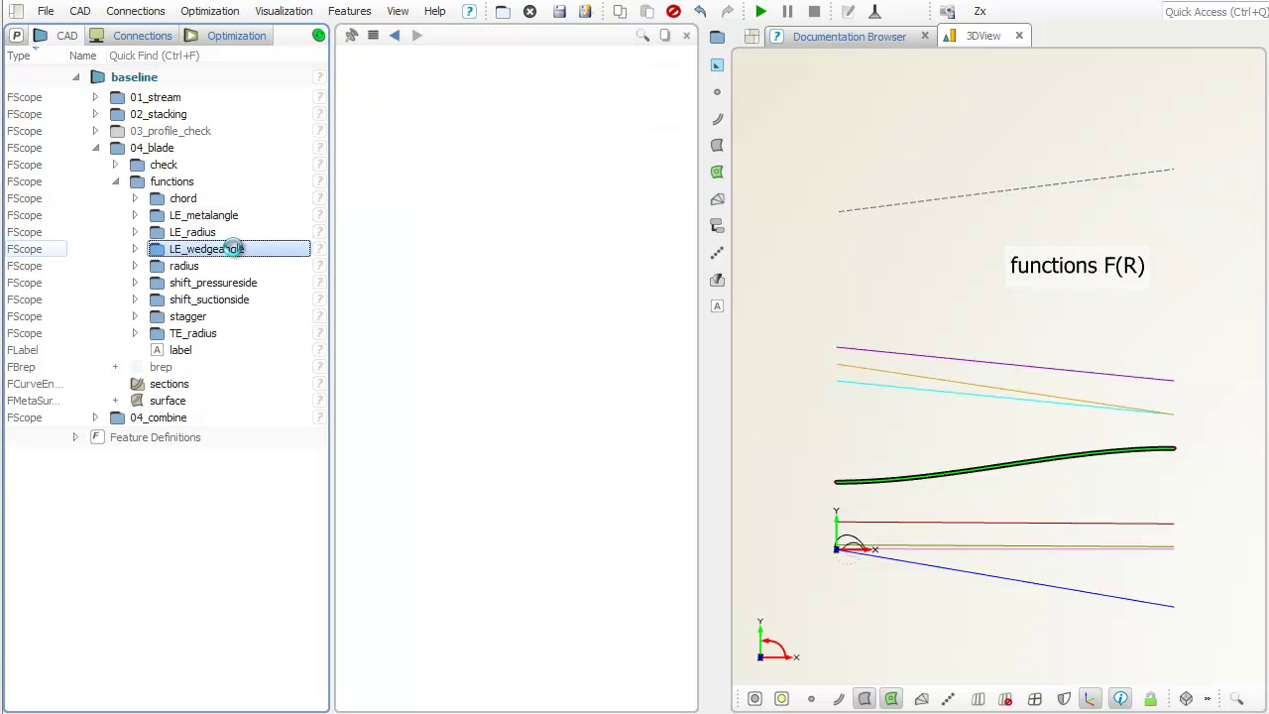
click(135, 248)
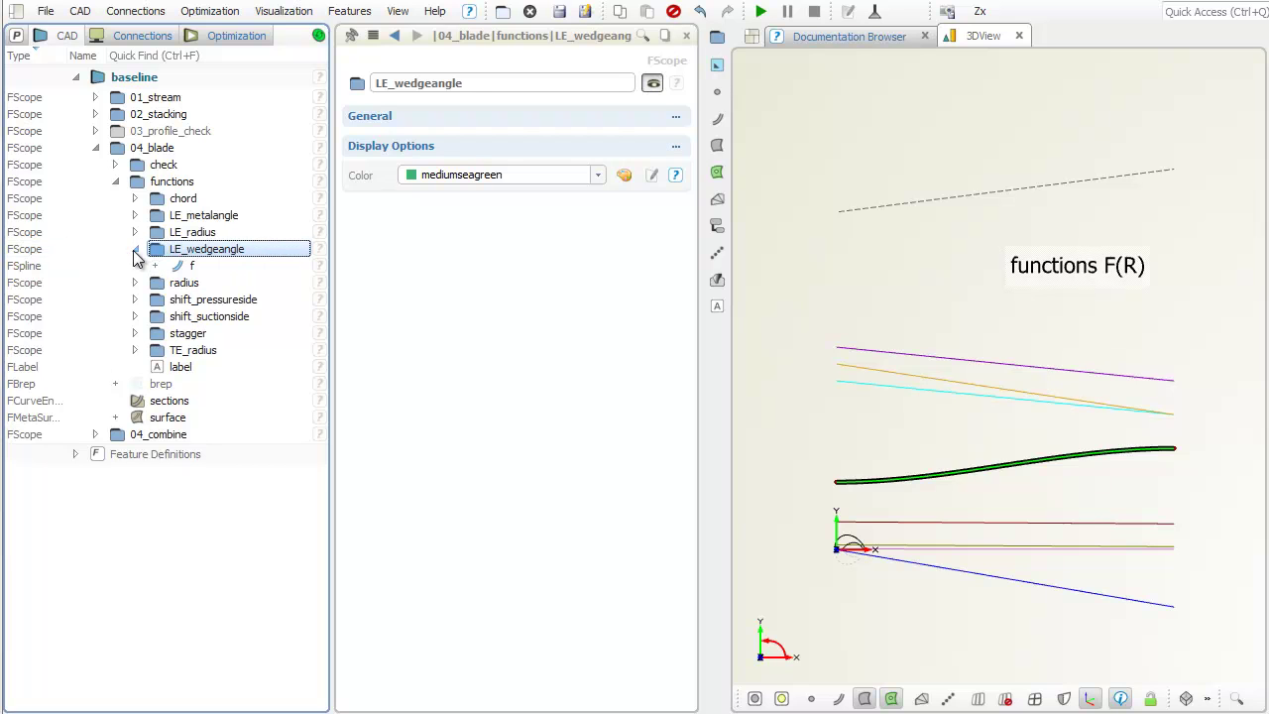
click(213, 267)
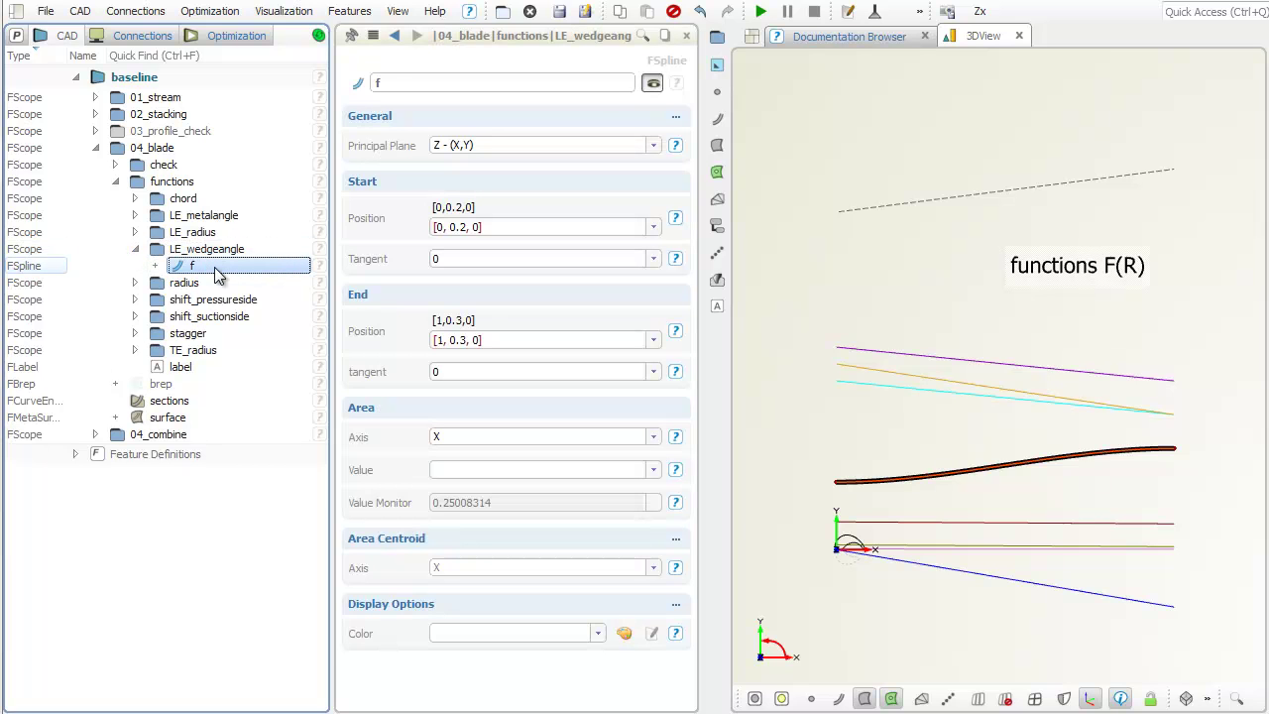
click(136, 249)
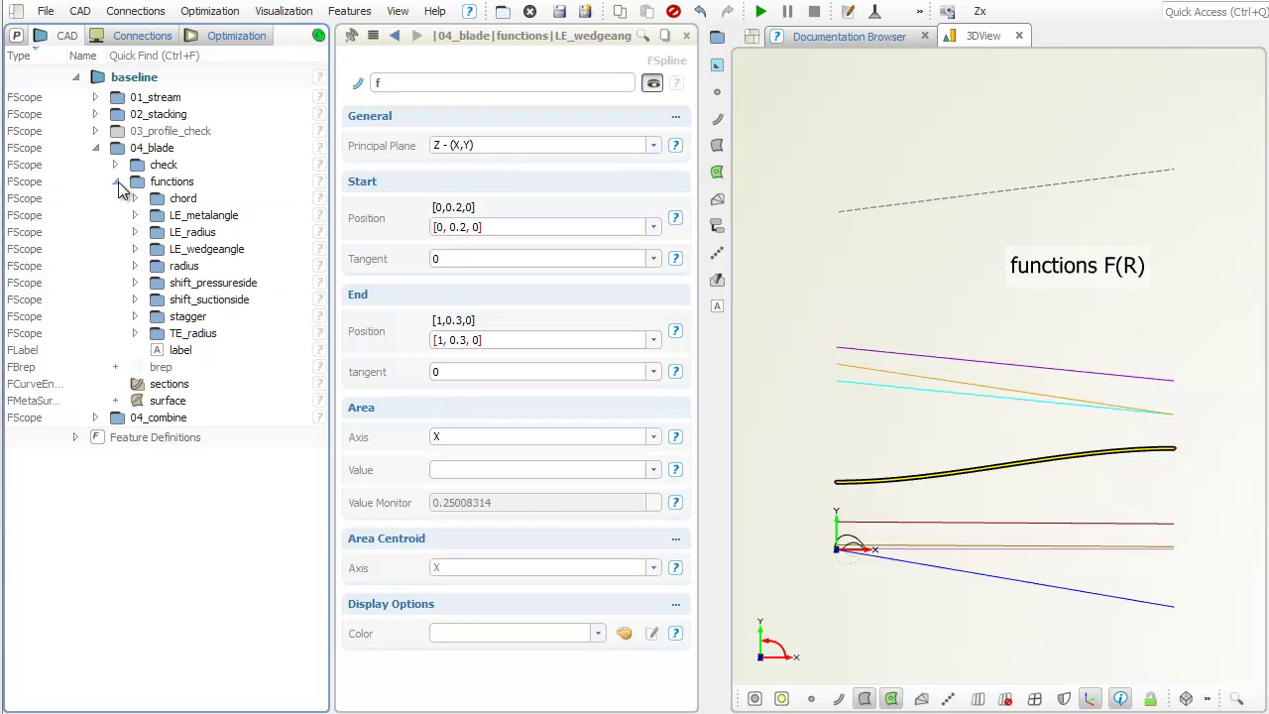
click(116, 183)
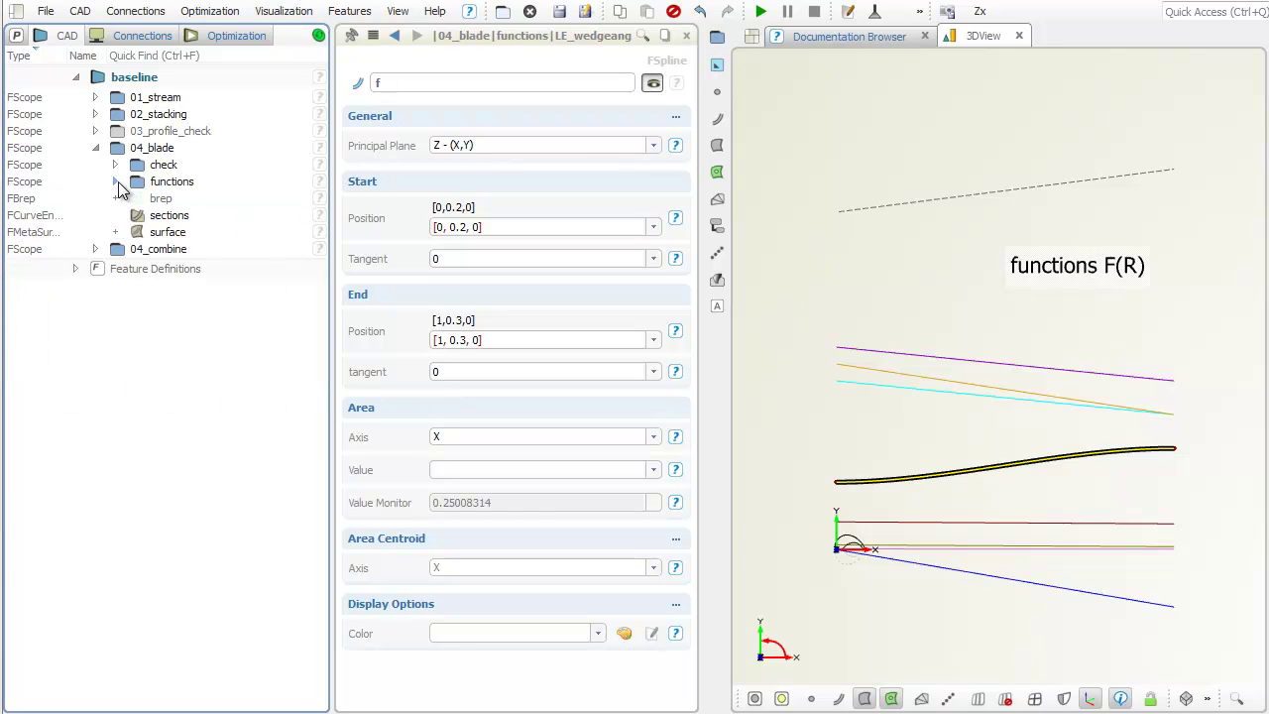
- View the stream-section profiles along the y-axis and open the 04_blade sections curve engine
click(755, 698)
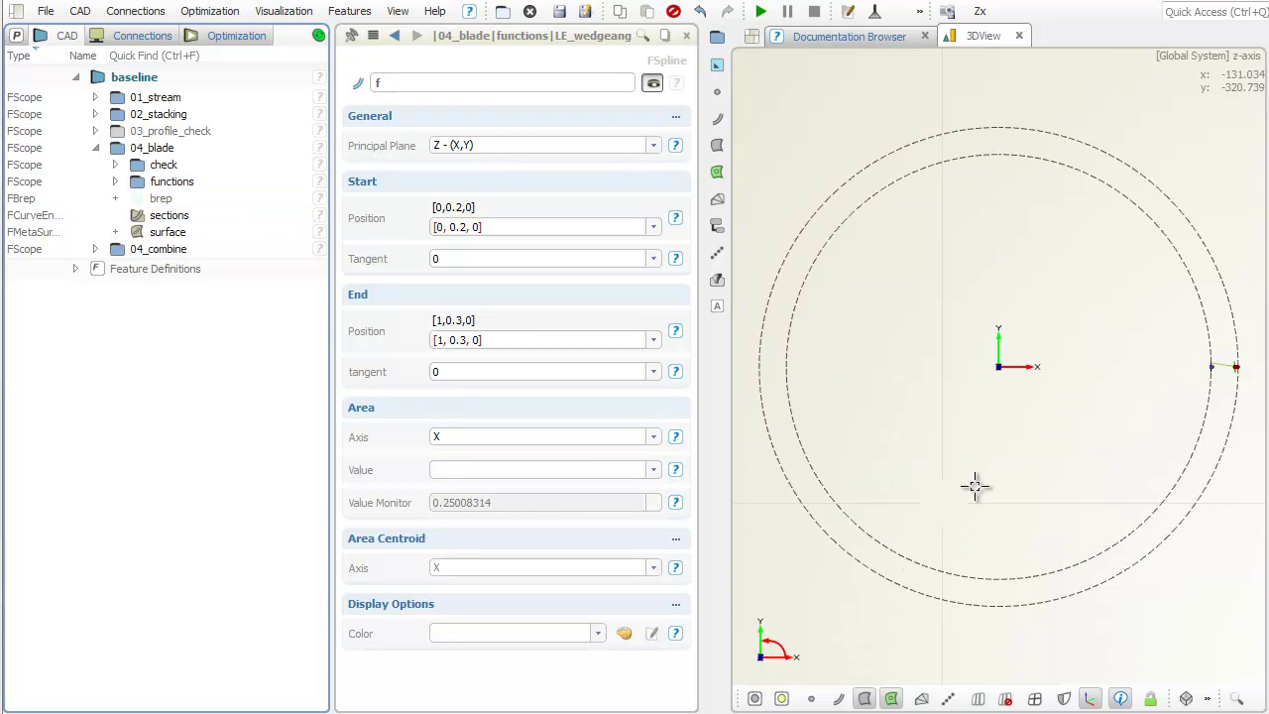
drag(1223, 366, 1196, 337)
middle_drag(1197, 337, 1054, 337)
scroll(1055, 337, up, 6)
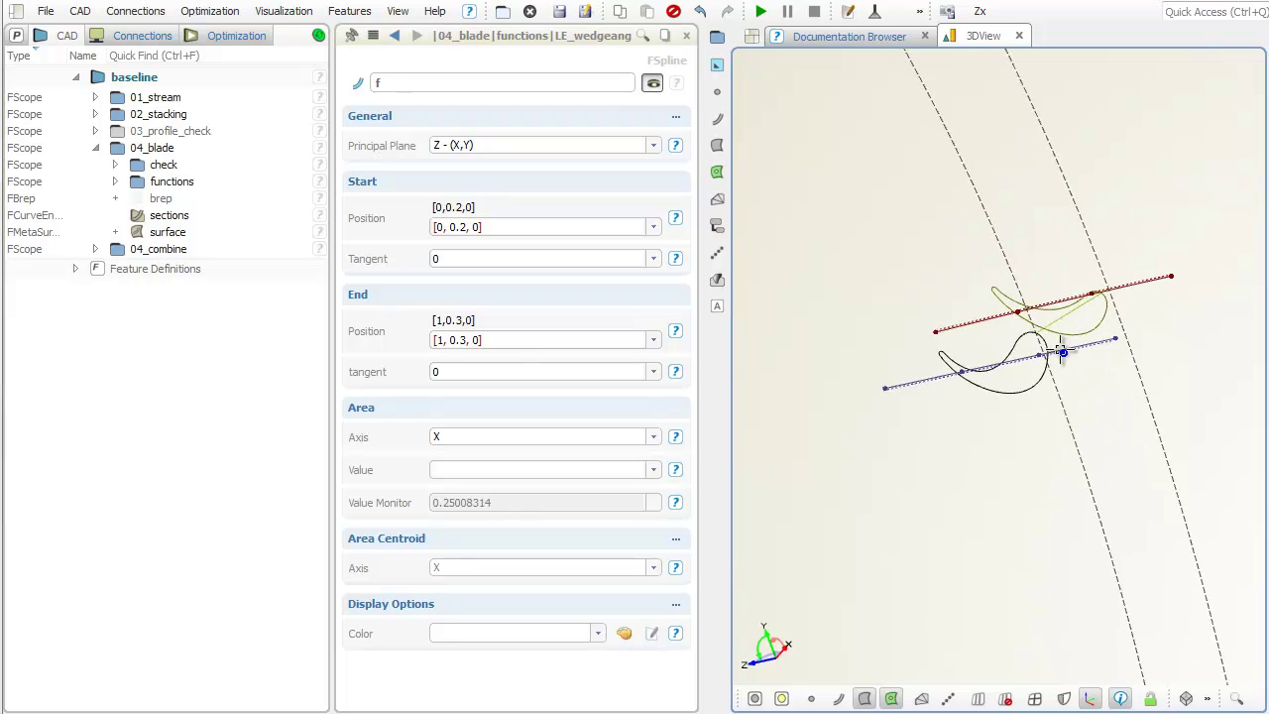
drag(1055, 337, 1021, 311)
click(979, 11)
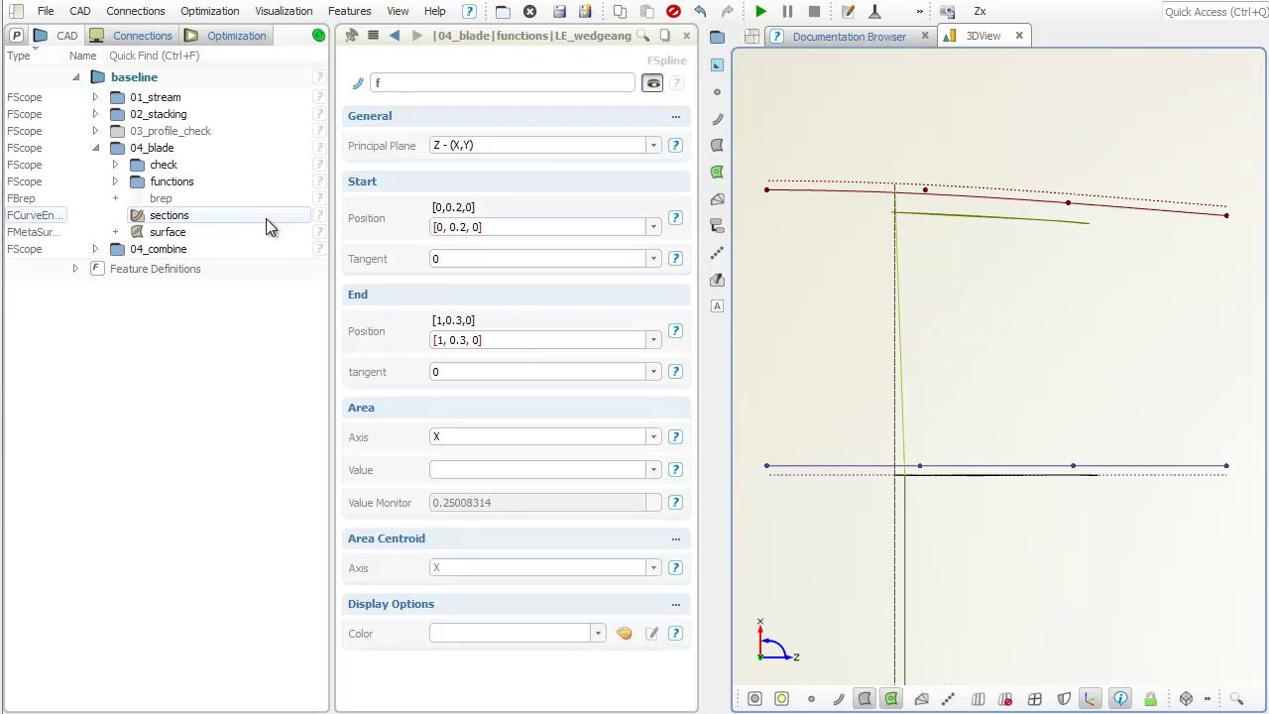
click(249, 214)
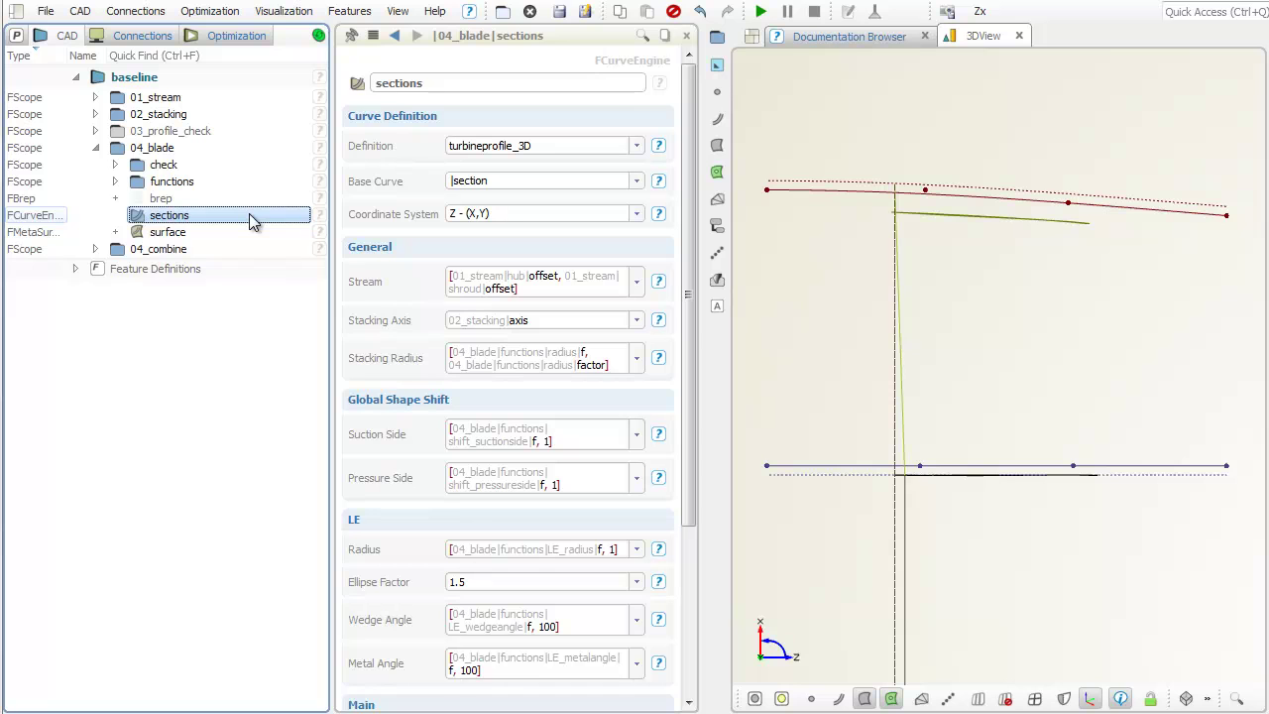
- Check that the sections' definition links to the turbineprofile_3D feature definition
click(76, 269)
mouse_move(171, 323)
mouse_down()
mouse_move(188, 238)
mouse_move(439, 176)
mouse_move(516, 181)
mouse_up()
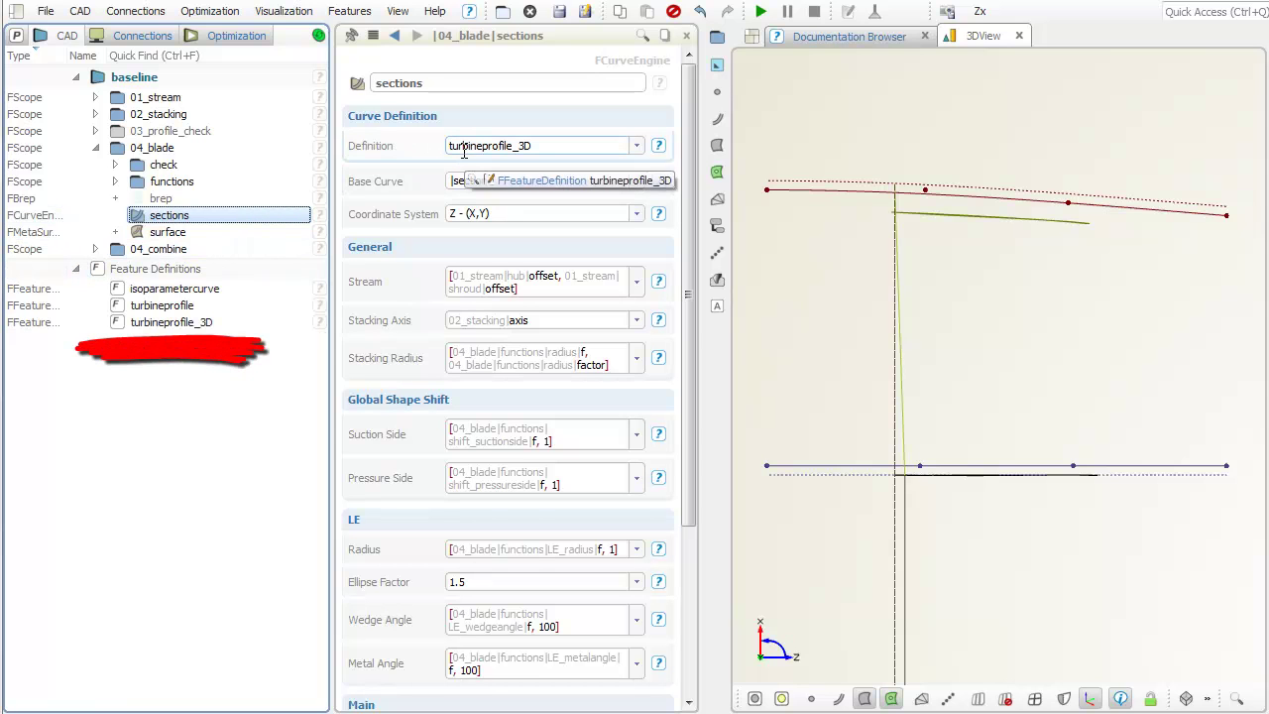
click(578, 146)
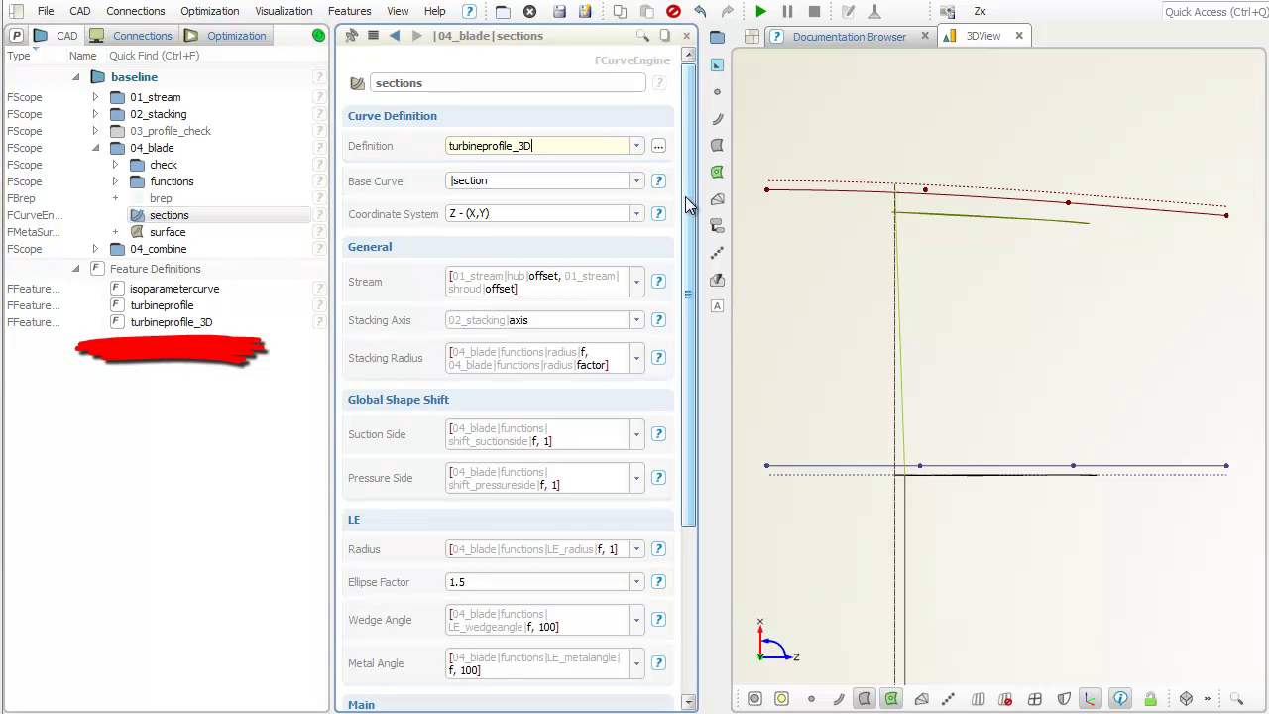
drag(688, 204, 689, 294)
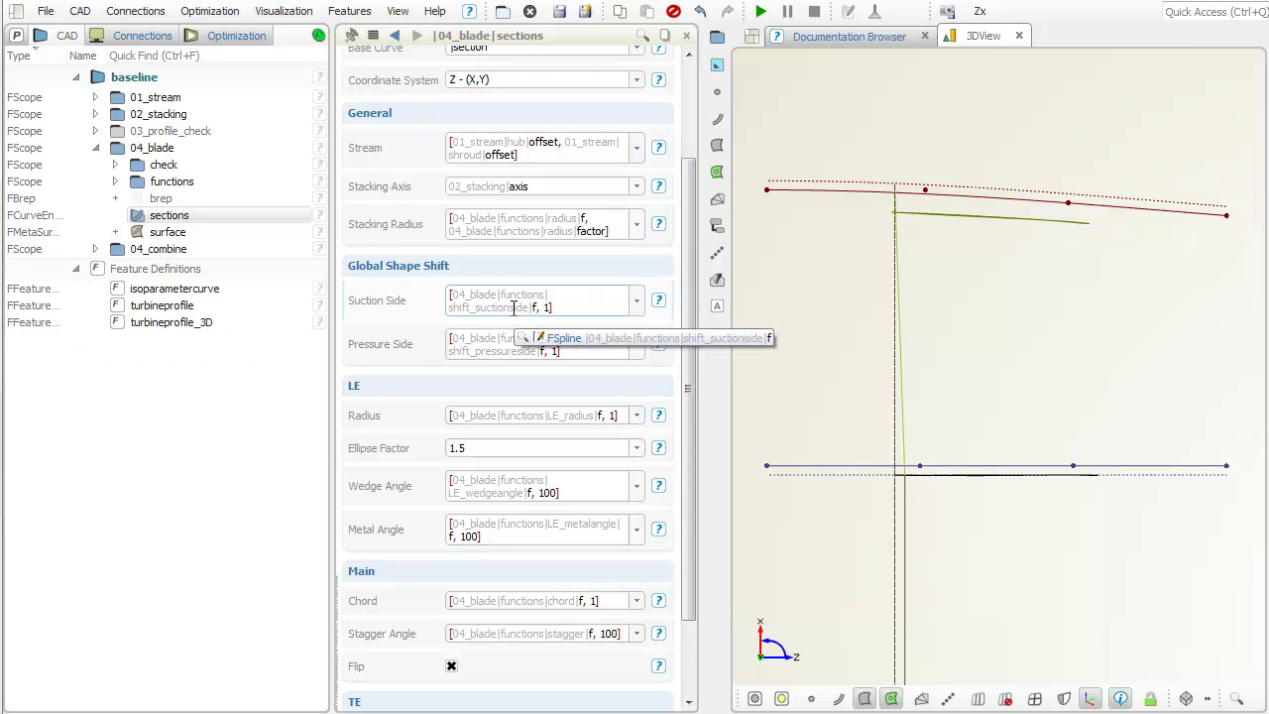
- Jump to the shift_suctionside function, then collapse the functions and 04_blade folders
click(524, 337)
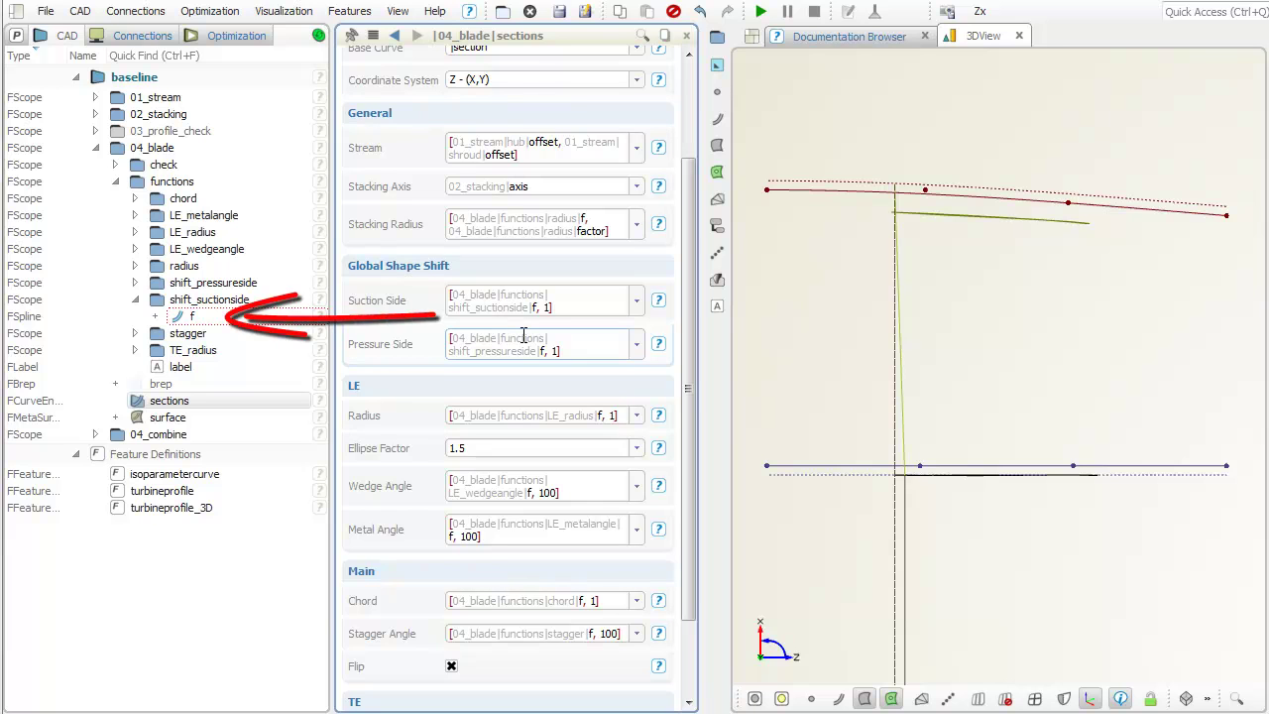
click(115, 183)
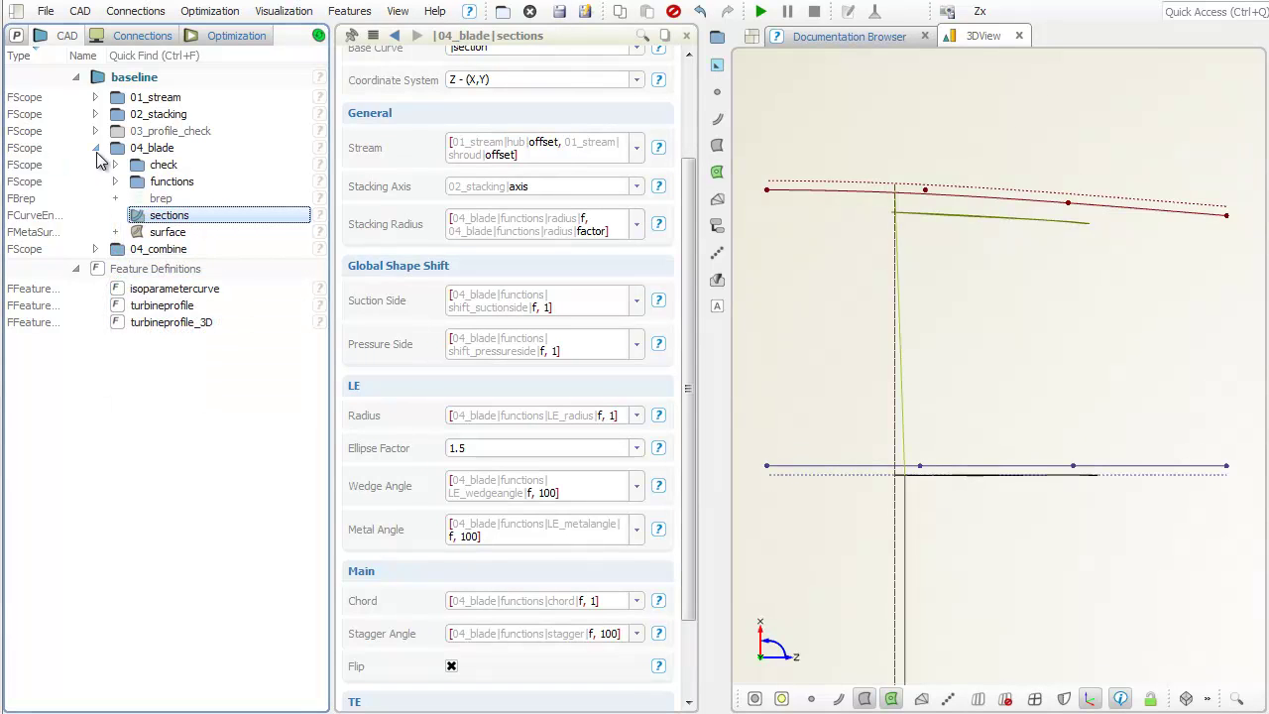
click(96, 149)
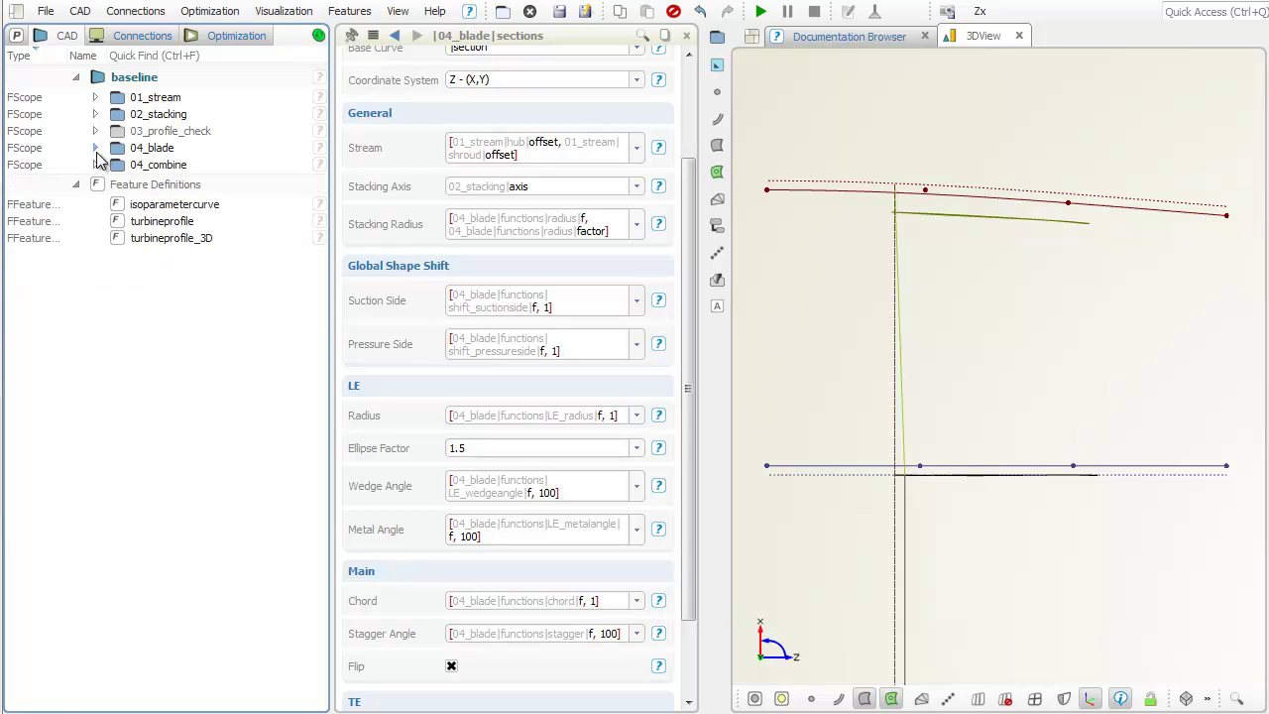
- Switch to shaded display and orbit to a low side view of the blade on its filleted hub
click(866, 700)
mouse_move(921, 346)
mouse_down()
mouse_move(980, 360)
mouse_move(979, 348)
mouse_up()
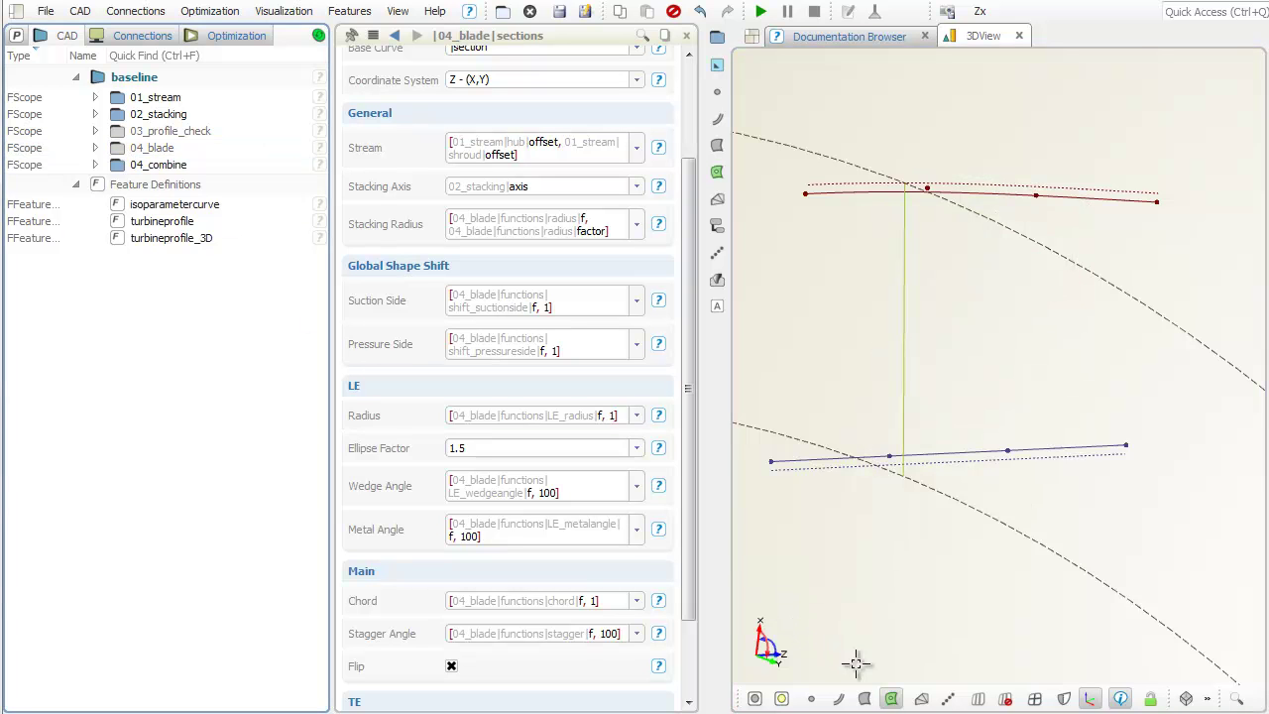
click(891, 698)
drag(904, 583, 952, 351)
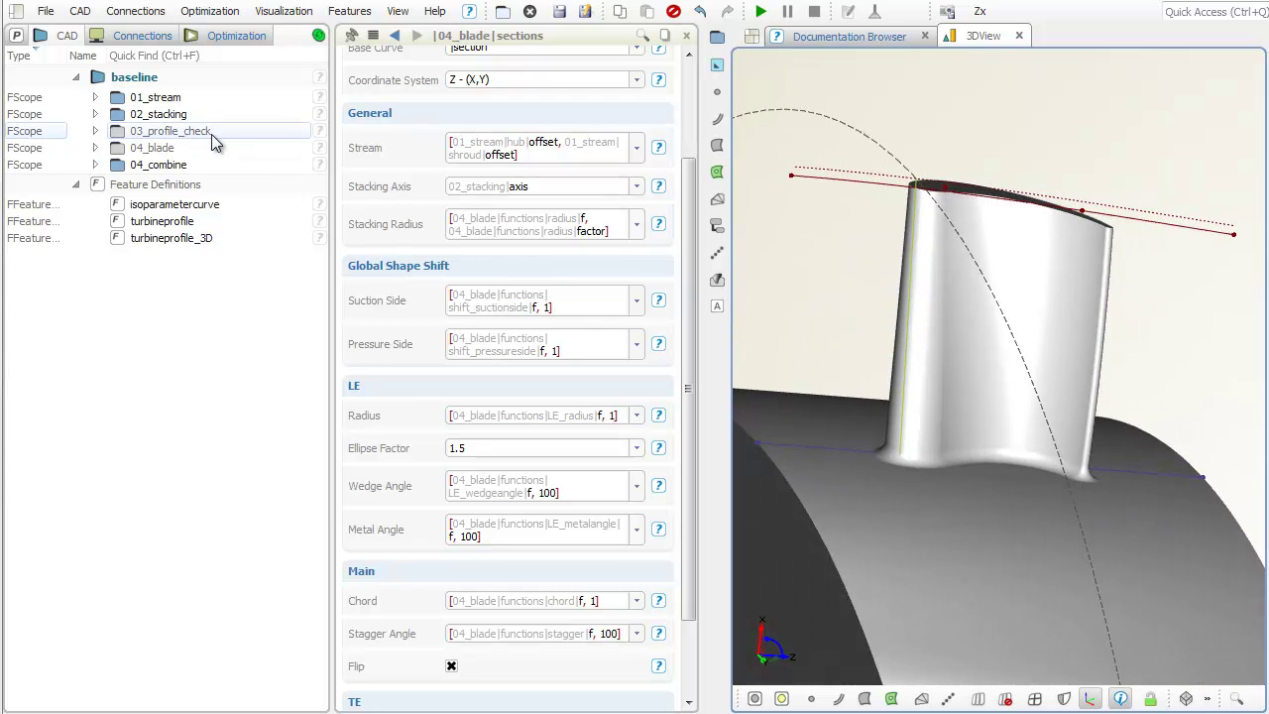